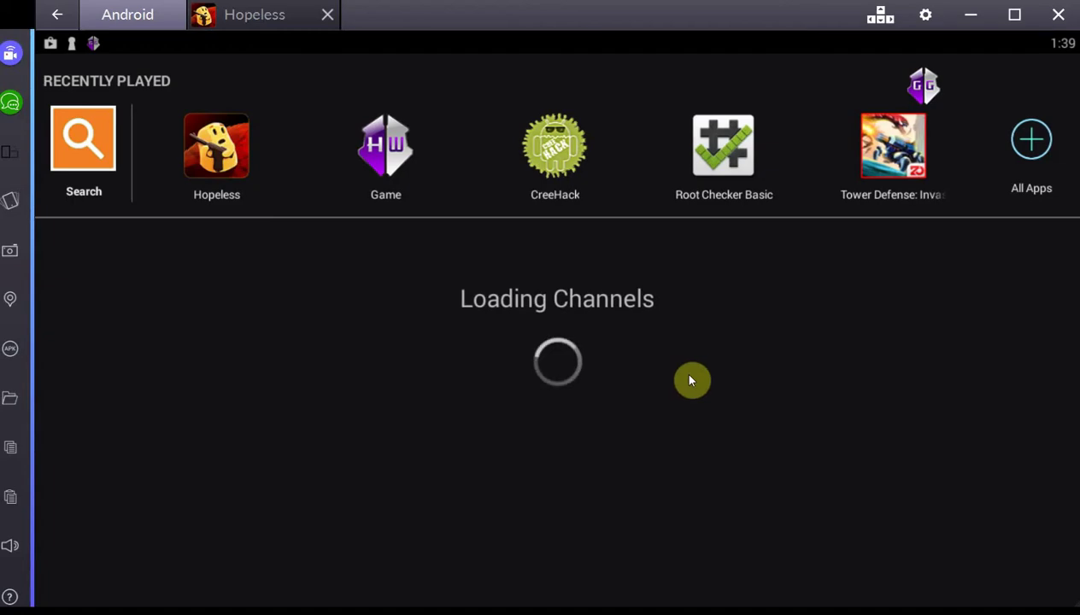
- Close the running Hopeless game and exit the current GameGuardian session
{"action": "left_click", "coordinate": [1032, 141]}
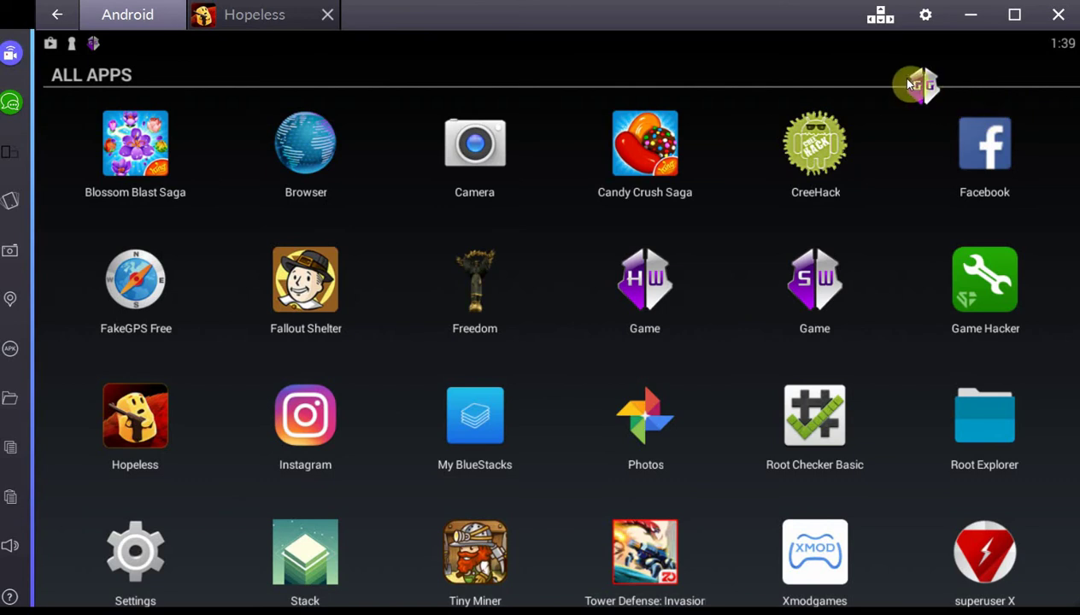
{"action": "left_click", "coordinate": [815, 140]}
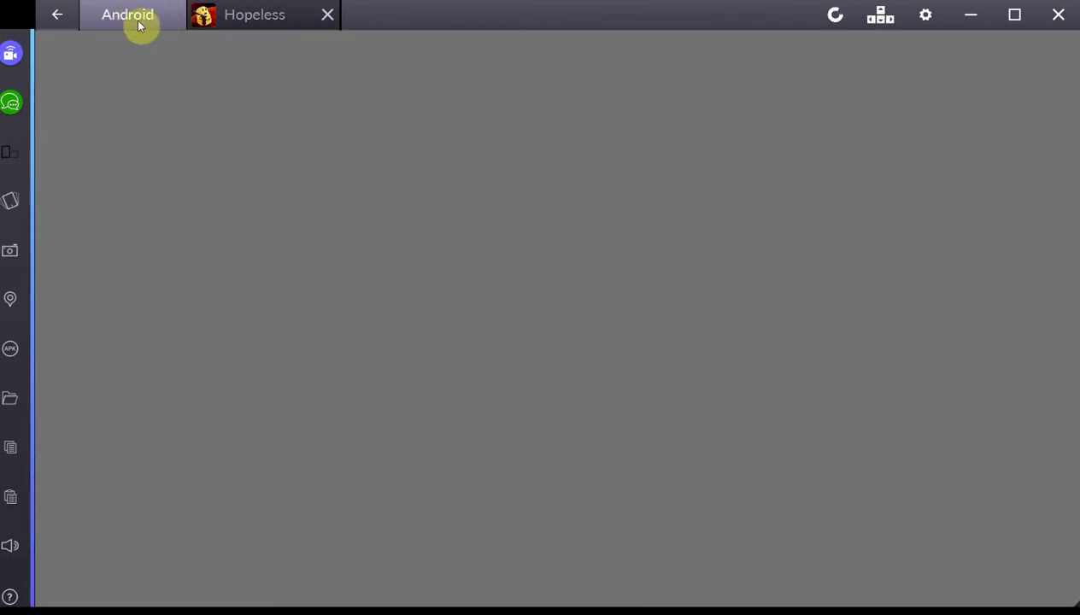
{"action": "left_click", "coordinate": [239, 28]}
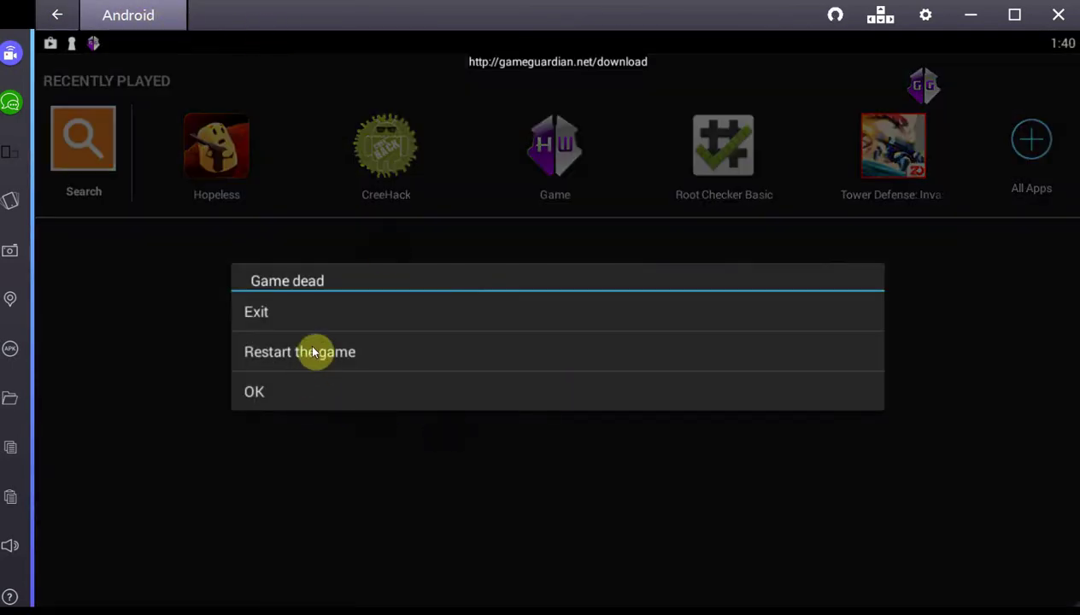
{"action": "left_click", "coordinate": [273, 311]}
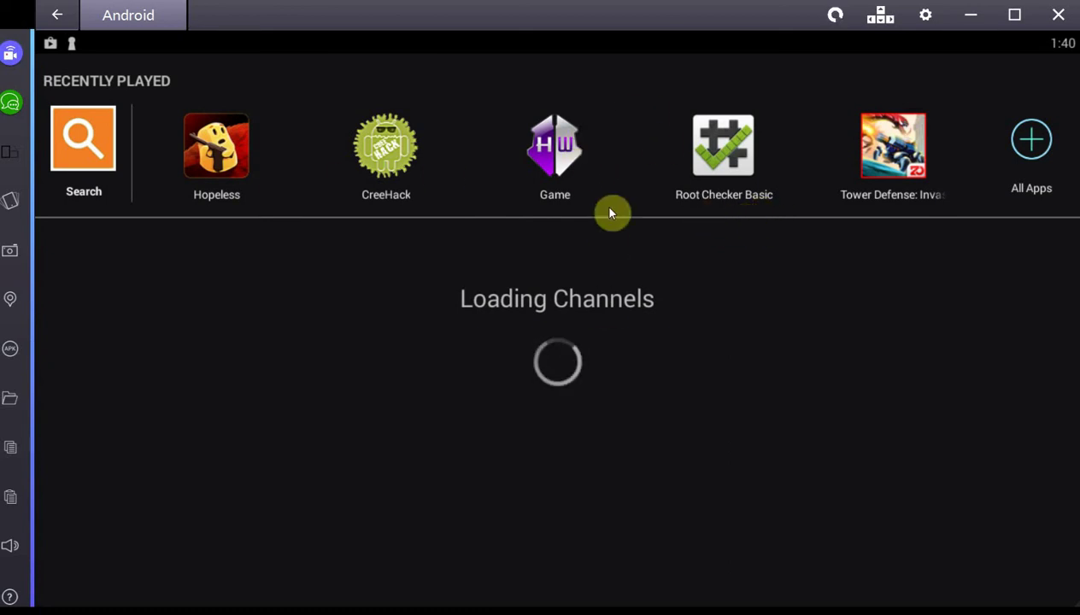
- Launch GameGuardian from the installed apps, decline the update to version 8.41.0 and start it
{"action": "left_click", "coordinate": [1005, 179]}
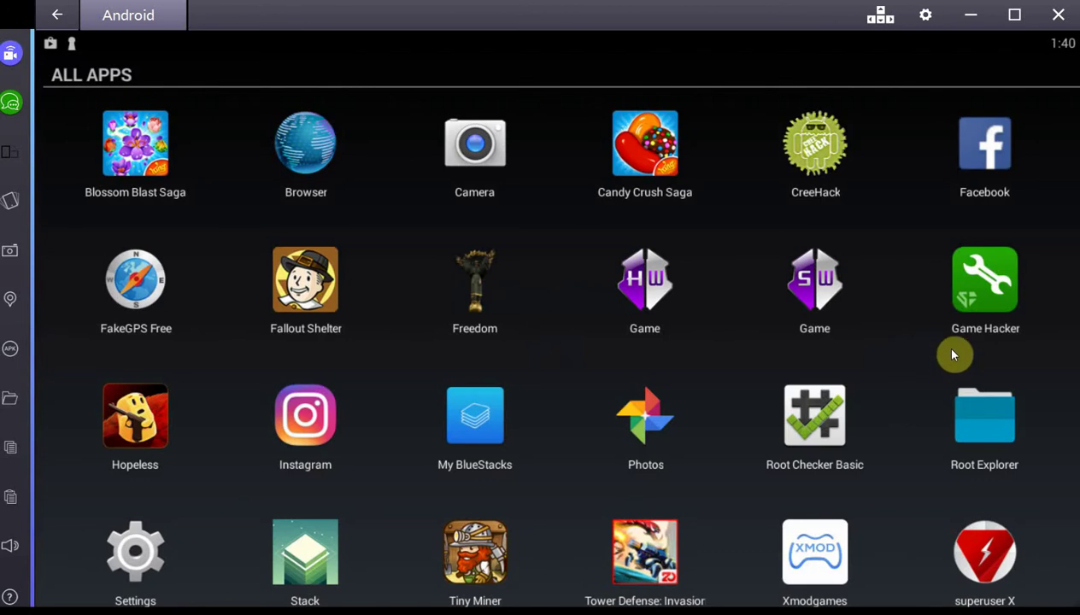
{"action": "left_click", "coordinate": [660, 286]}
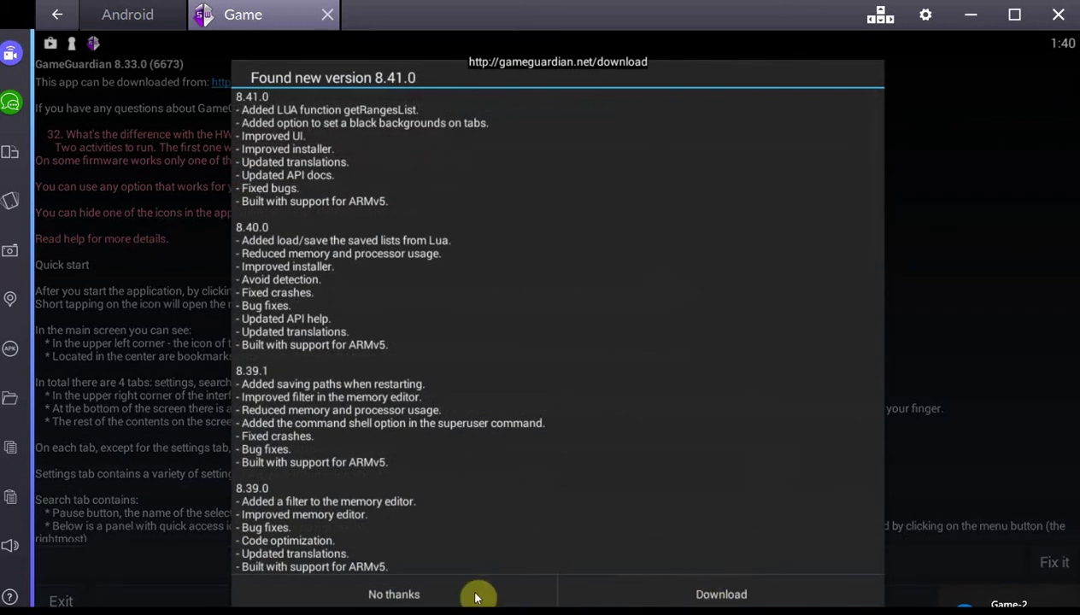
{"action": "left_click", "coordinate": [464, 591]}
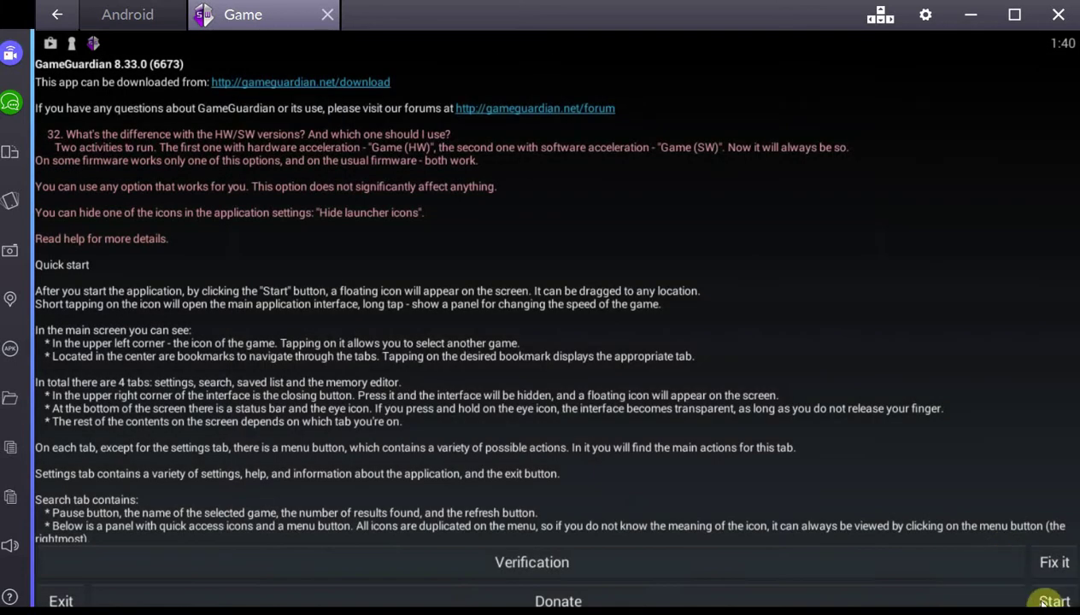
{"action": "left_click", "coordinate": [1041, 588]}
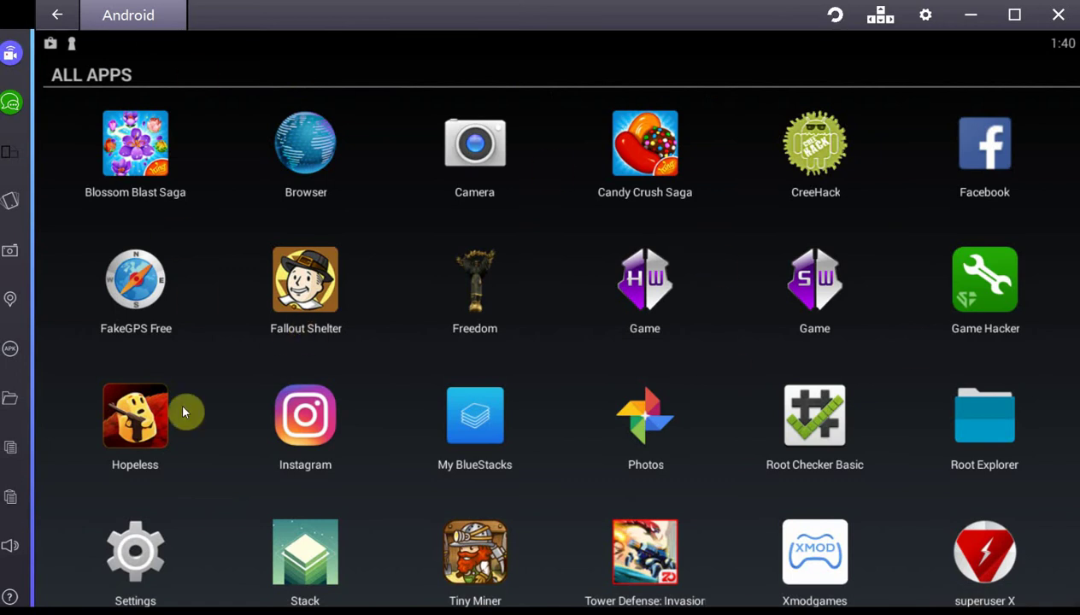
- Launch the Hopeless game and continue from its title screen to the level map
{"action": "left_click", "coordinate": [55, 17]}
{"action": "left_click", "coordinate": [394, 149]}
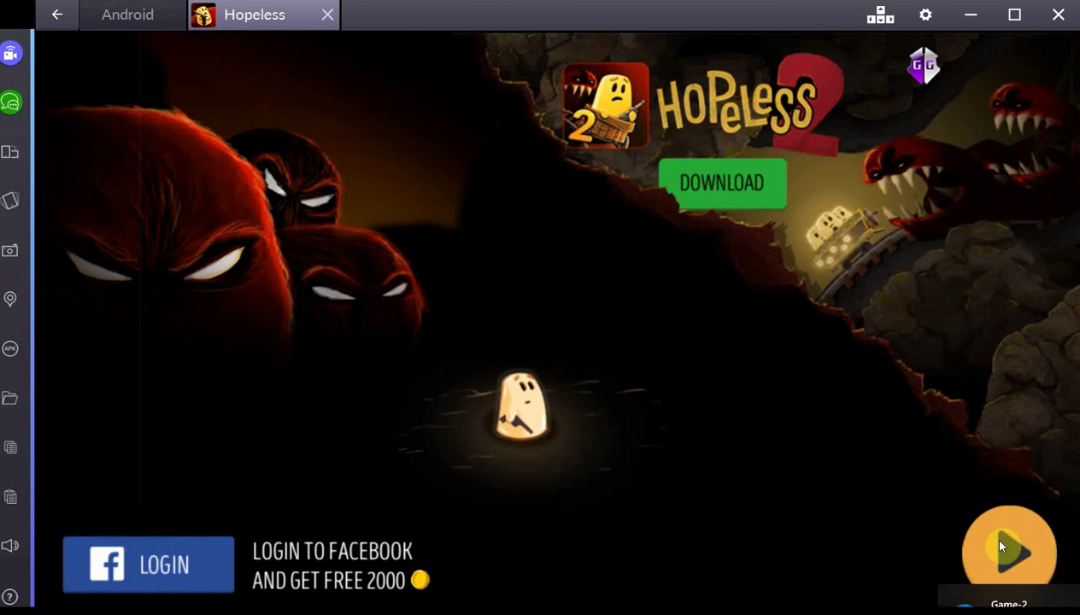
{"action": "left_click", "coordinate": [869, 466]}
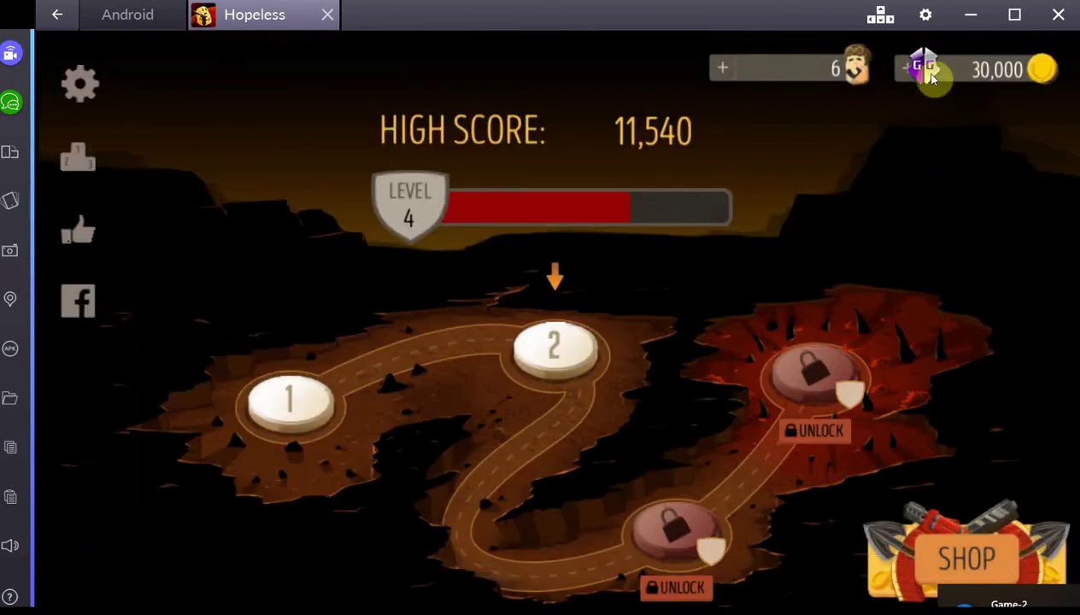
- Move the floating GameGuardian icon below the coin counter and open its search page for the Hopeless process
{"action": "left_click_drag", "start_coordinate": [933, 79], "coordinate": [895, 116]}
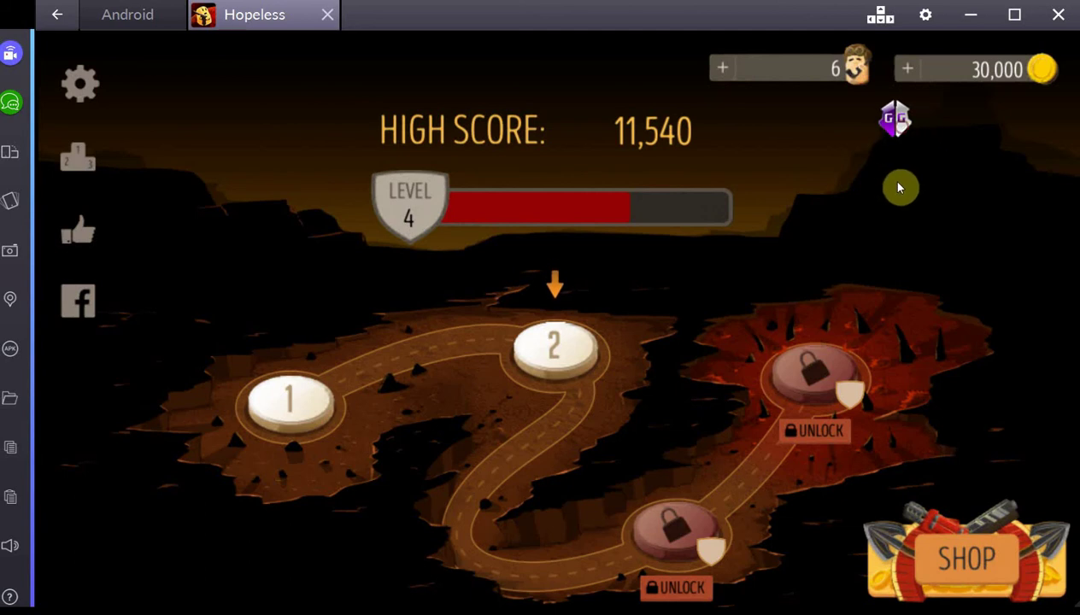
{"action": "left_click", "coordinate": [899, 118]}
{"action": "left_click", "coordinate": [662, 38]}
{"action": "left_click", "coordinate": [426, 97]}
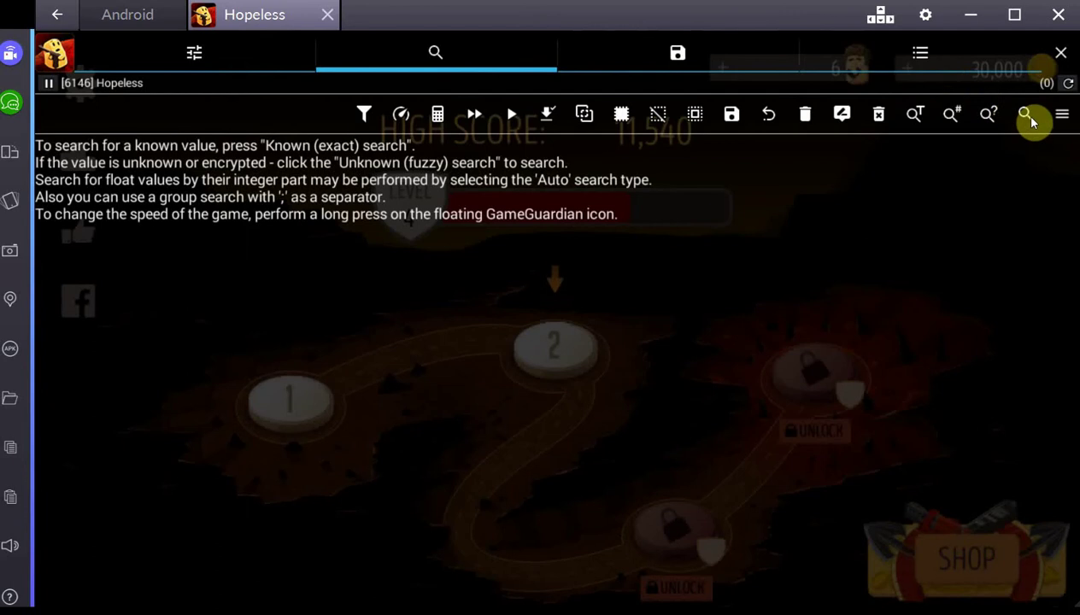
{"action": "left_click", "coordinate": [1060, 52]}
{"action": "left_click", "coordinate": [895, 118]}
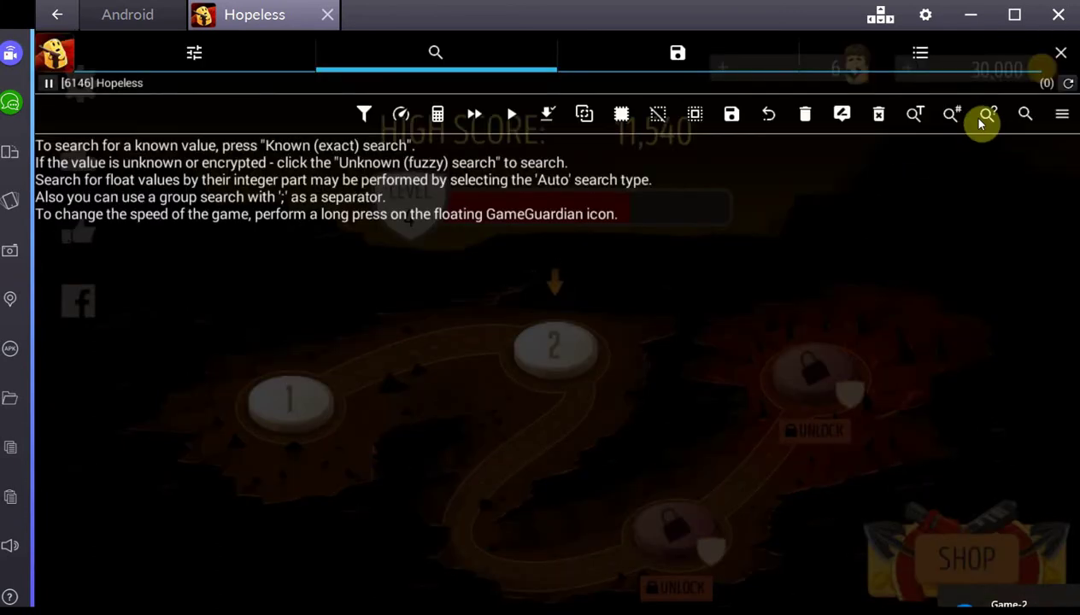
- Search the game's memory for the value 30000 using the Auto (slow) data type
{"action": "left_click", "coordinate": [1025, 113]}
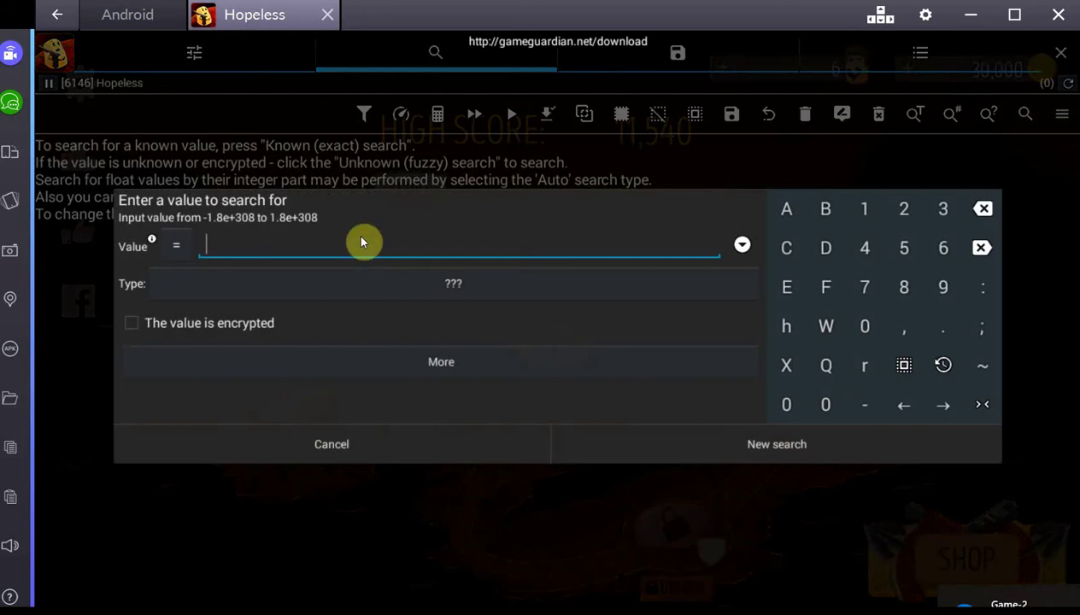
{"action": "type", "text": "30000"}
{"action": "left_click", "coordinate": [709, 430]}
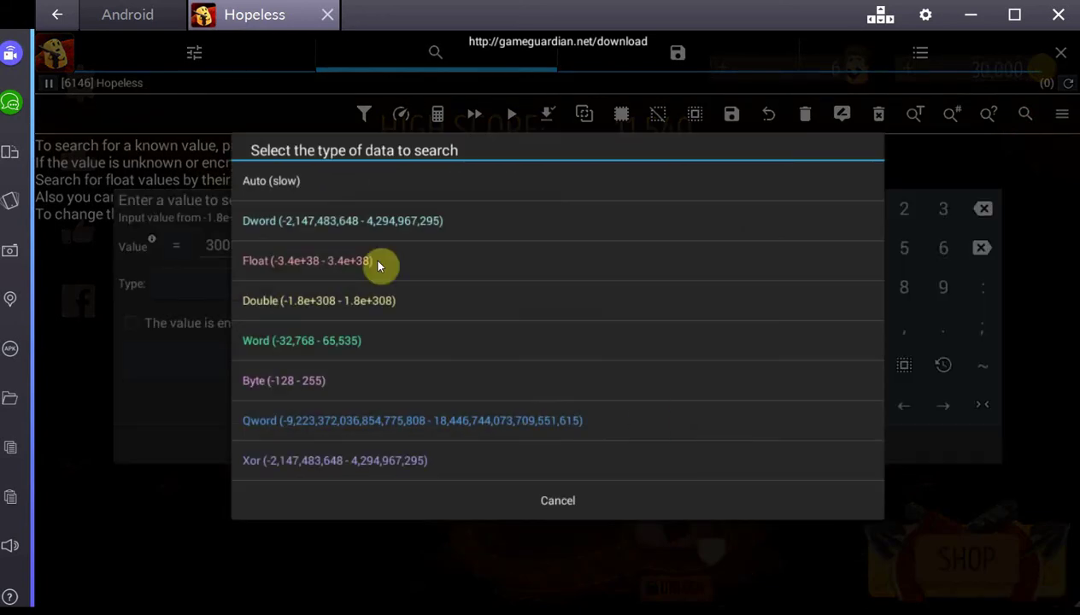
{"action": "left_click", "coordinate": [330, 182]}
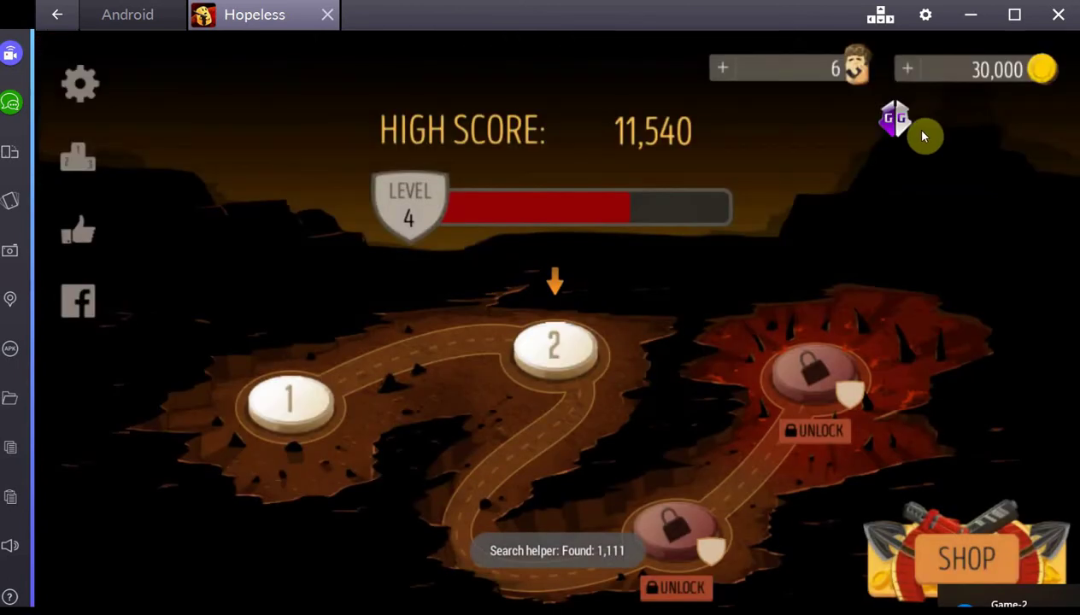
- Look through the memory addresses found for 30000, then return to the game
{"action": "left_click", "coordinate": [897, 122]}
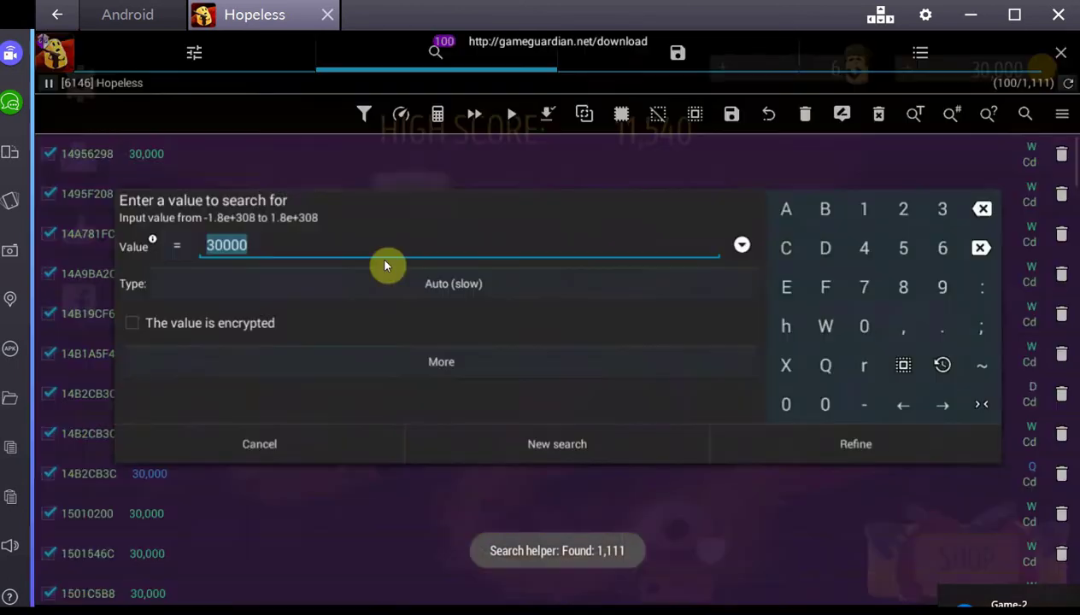
{"action": "left_click", "coordinate": [214, 445]}
{"action": "scroll", "coordinate": [495, 531], "scroll_direction": "down", "scroll_amount": 15}
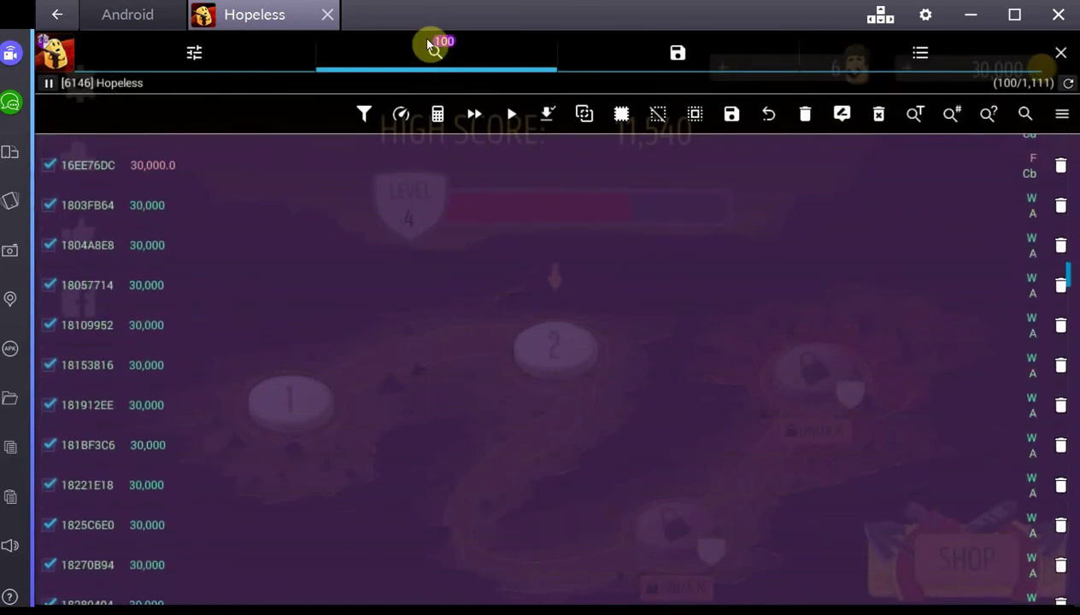
{"action": "scroll", "coordinate": [652, 415], "scroll_direction": "down", "scroll_amount": 3}
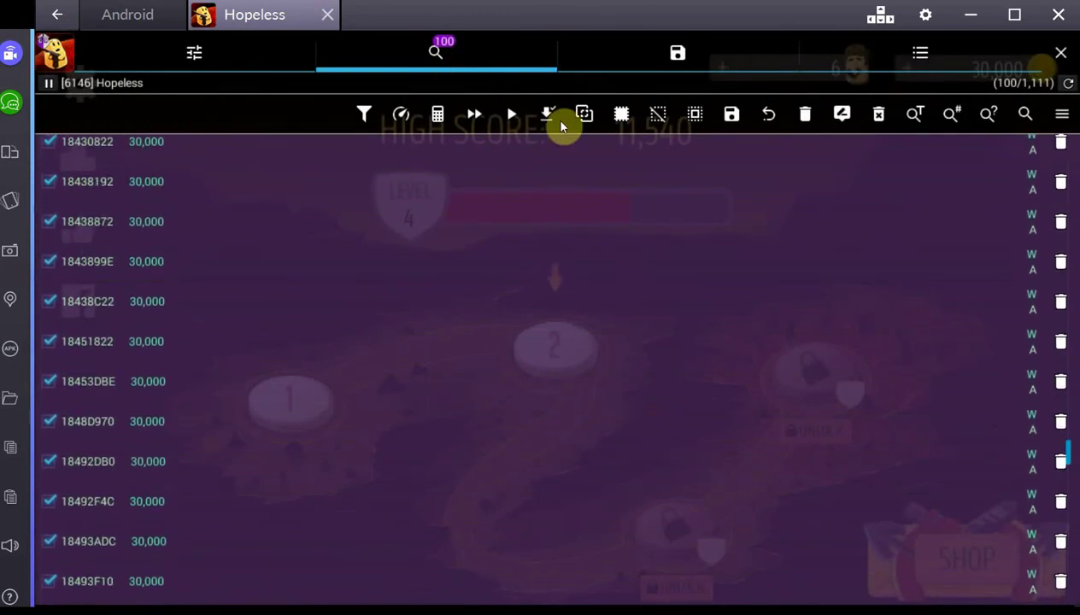
{"action": "scroll", "coordinate": [591, 491], "scroll_direction": "up", "scroll_amount": 5}
{"action": "scroll", "coordinate": [713, 534], "scroll_direction": "up", "scroll_amount": 5}
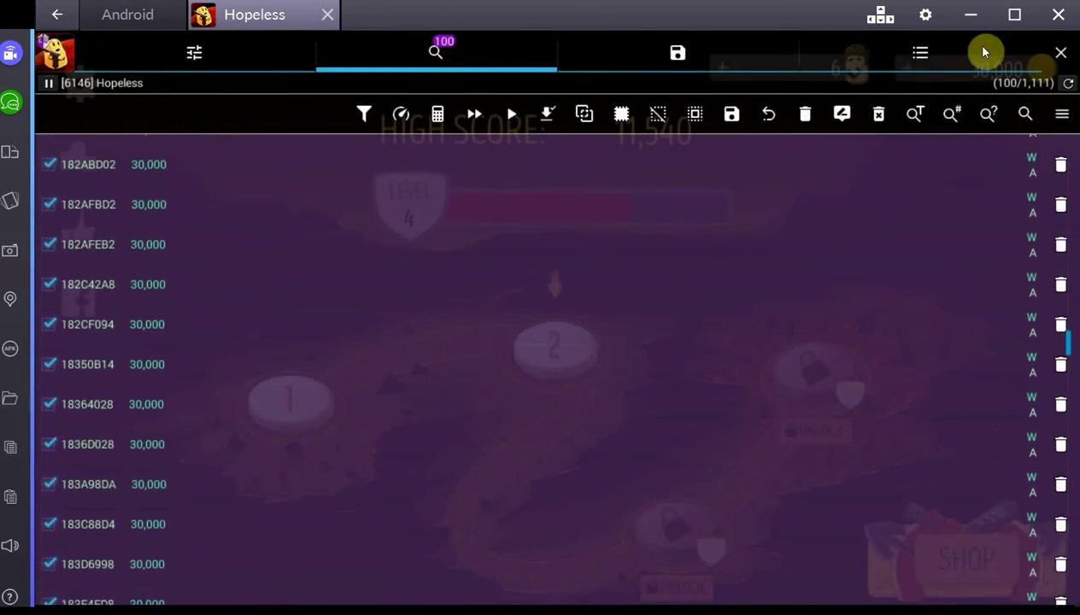
{"action": "left_click", "coordinate": [1061, 55]}
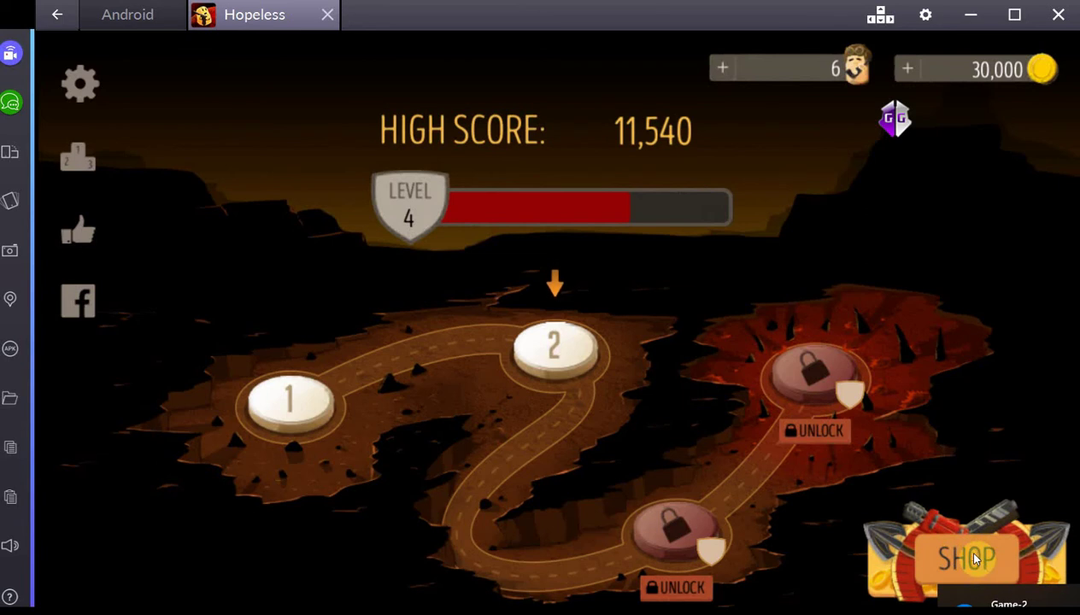
- Spend coins on utilities in the shop so that both Flashlight and Small Blobs are equipped
{"action": "left_click", "coordinate": [1041, 564]}
{"action": "left_click", "coordinate": [386, 338]}
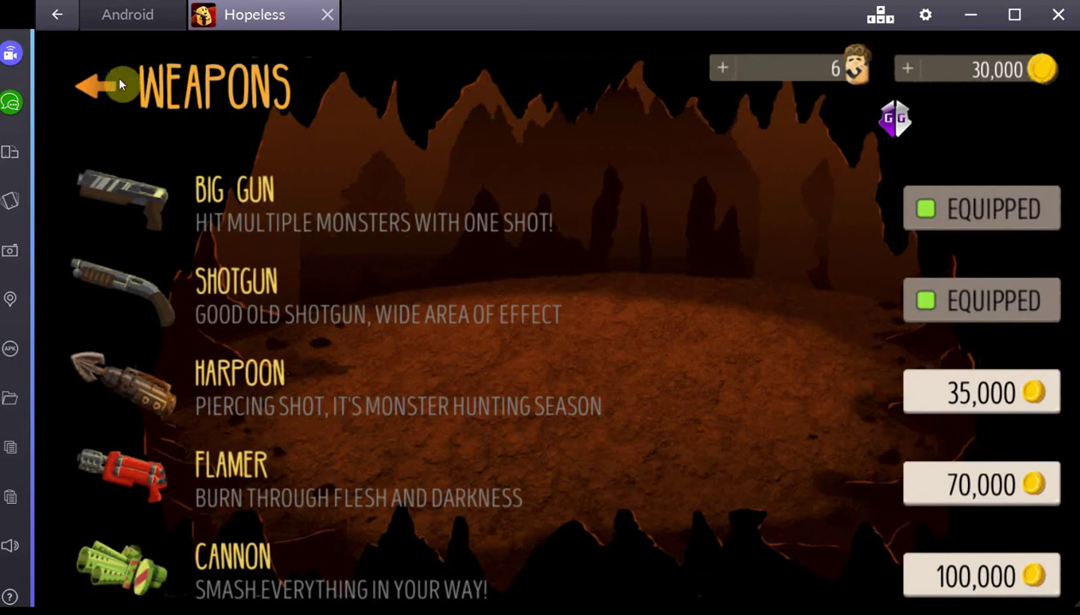
{"action": "left_click", "coordinate": [99, 95]}
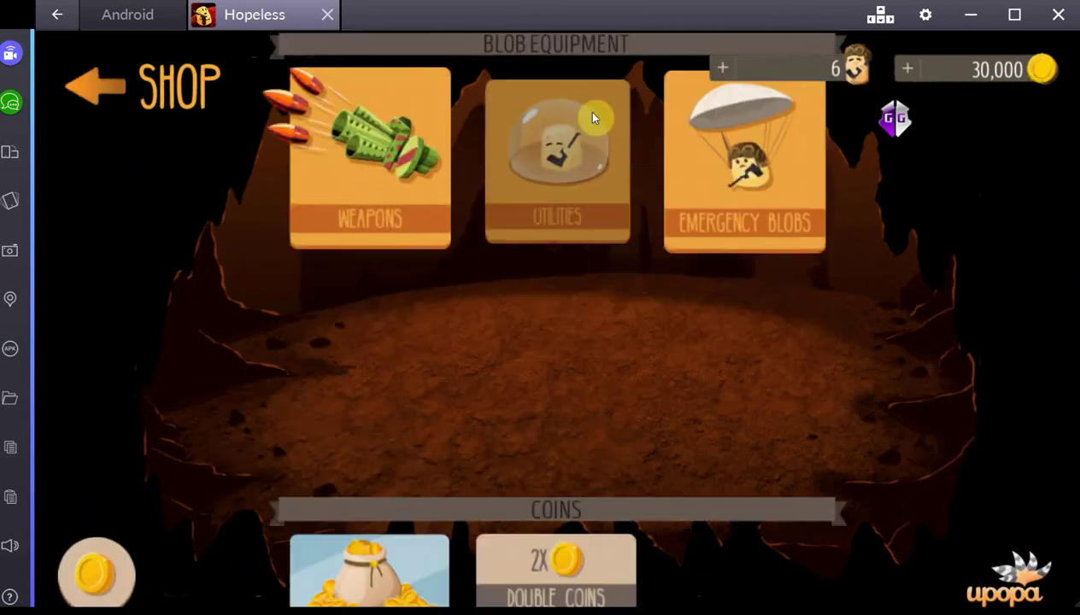
{"action": "left_click", "coordinate": [594, 118]}
{"action": "left_click", "coordinate": [998, 215]}
{"action": "left_click", "coordinate": [908, 291]}
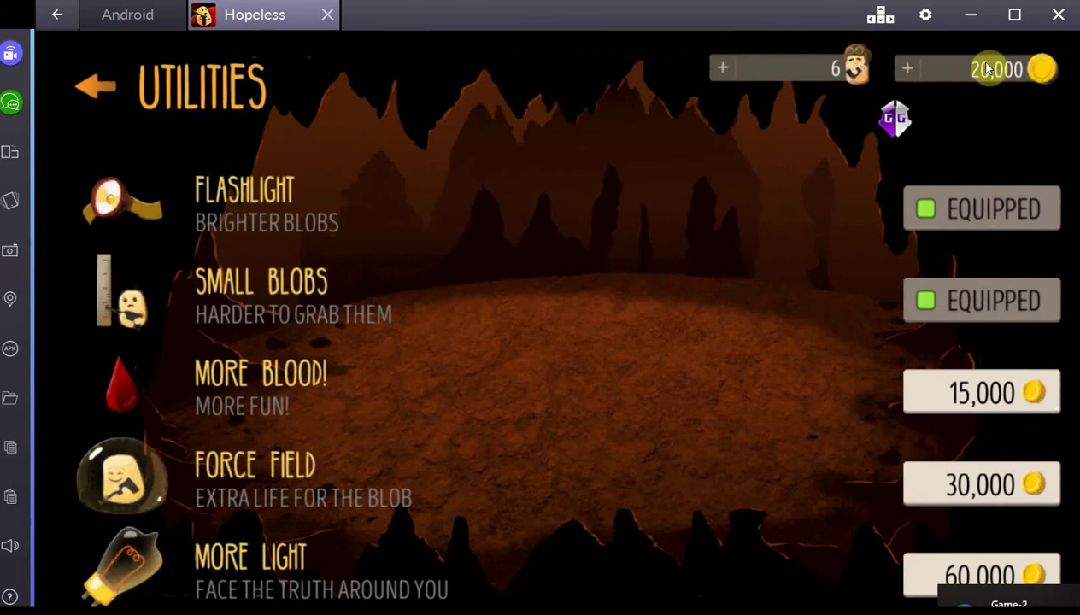
- Refine the GameGuardian search results with the value 20000
{"action": "left_click", "coordinate": [889, 116]}
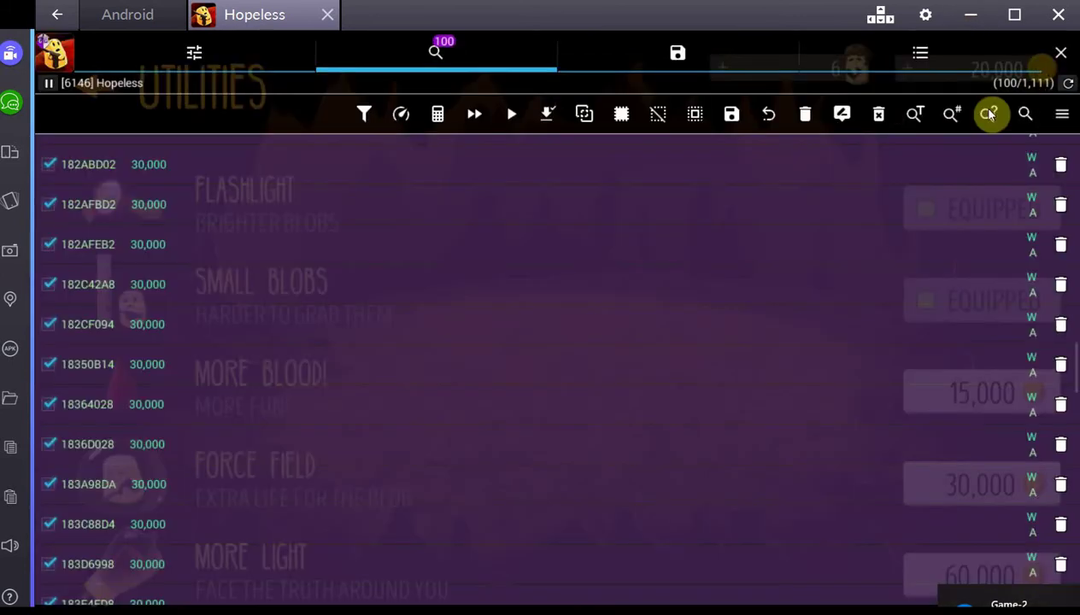
{"action": "left_click", "coordinate": [1024, 115]}
{"action": "type", "text": "20000"}
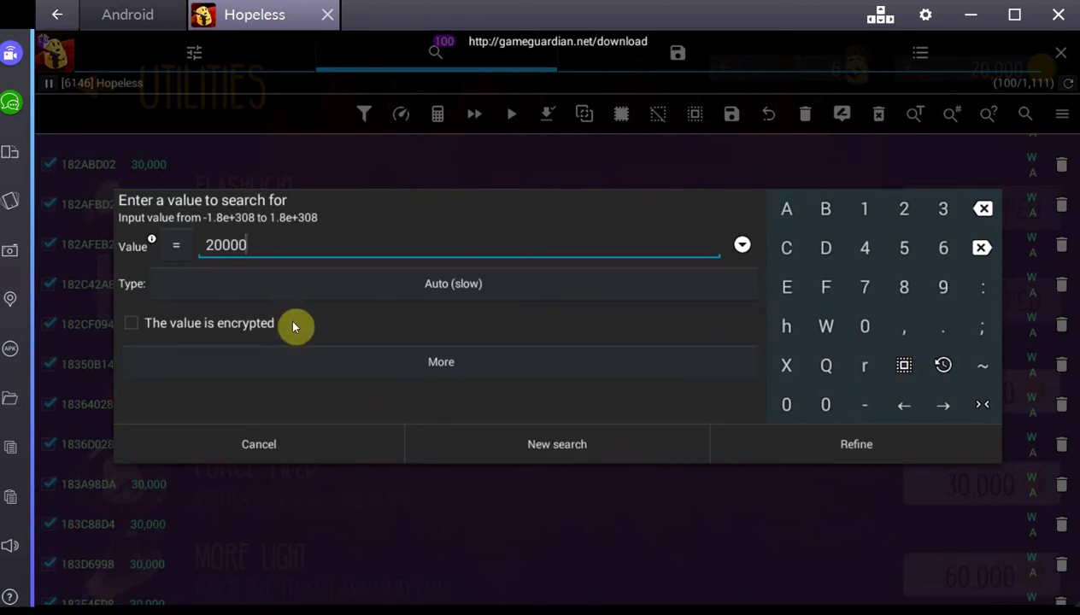
{"action": "left_click", "coordinate": [846, 446]}
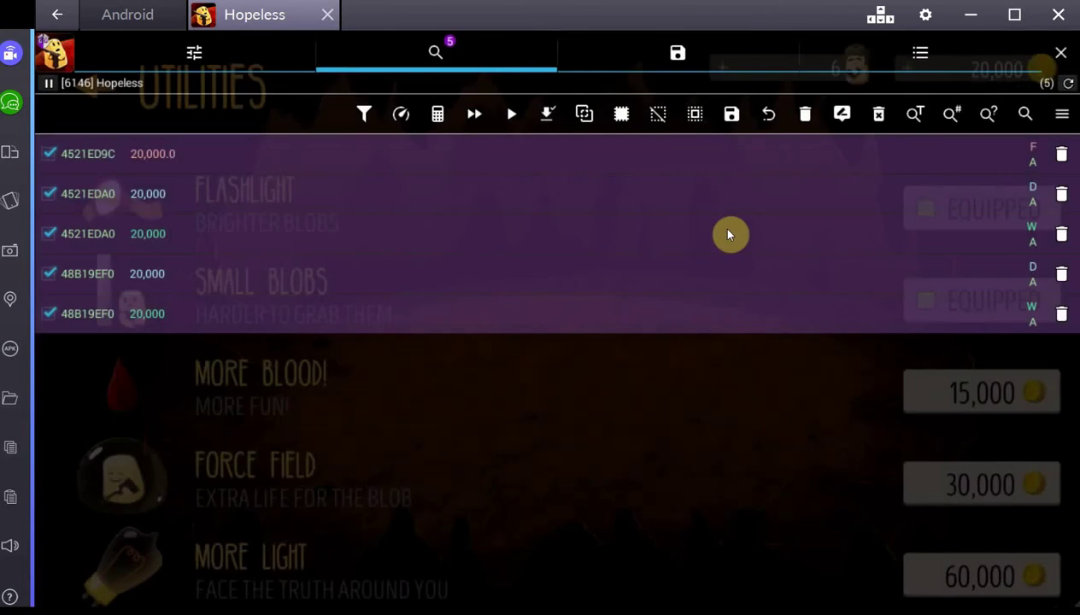
{"action": "left_click", "coordinate": [224, 246]}
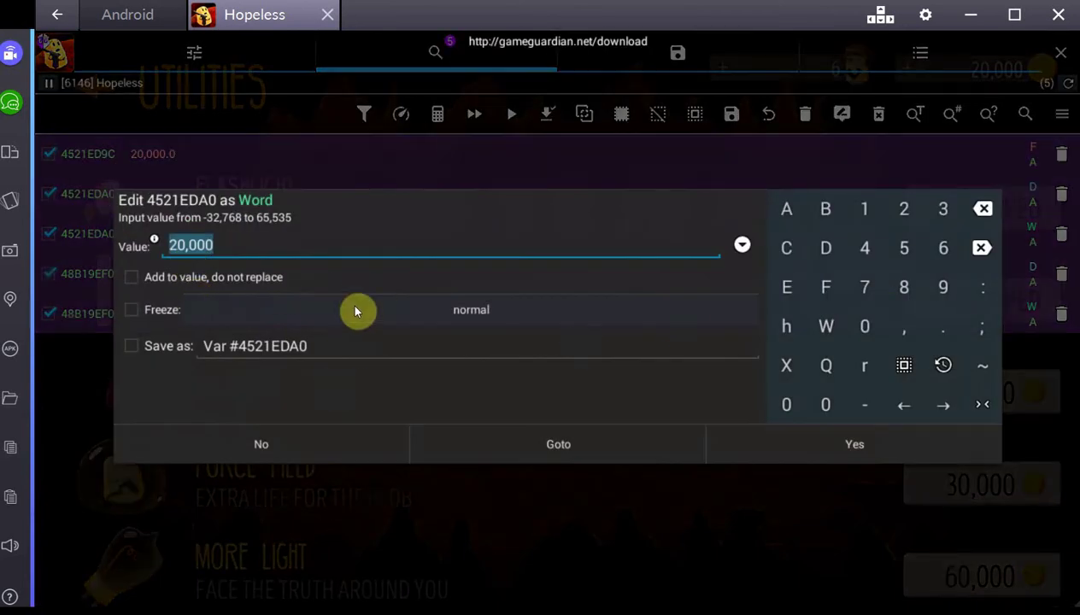
{"action": "left_click", "coordinate": [250, 254]}
{"action": "type", "text": "000"}
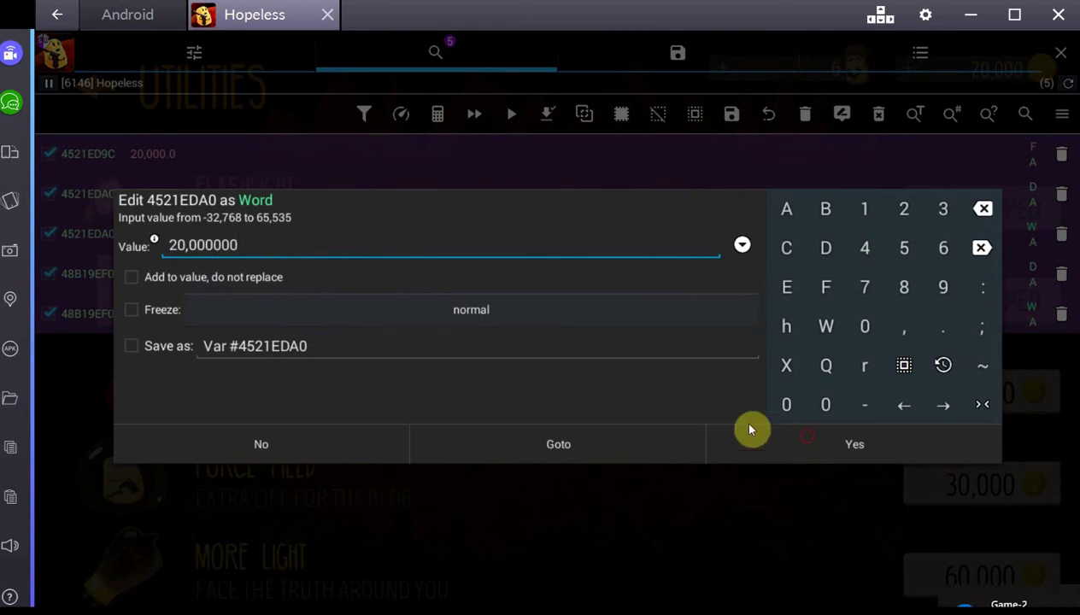
{"action": "left_click", "coordinate": [752, 430]}
{"action": "left_click", "coordinate": [535, 369]}
{"action": "key", "text": "BackSpace"}
{"action": "key", "text": "BackSpace"}
{"action": "left_click", "coordinate": [798, 437]}
{"action": "left_click", "coordinate": [554, 367]}
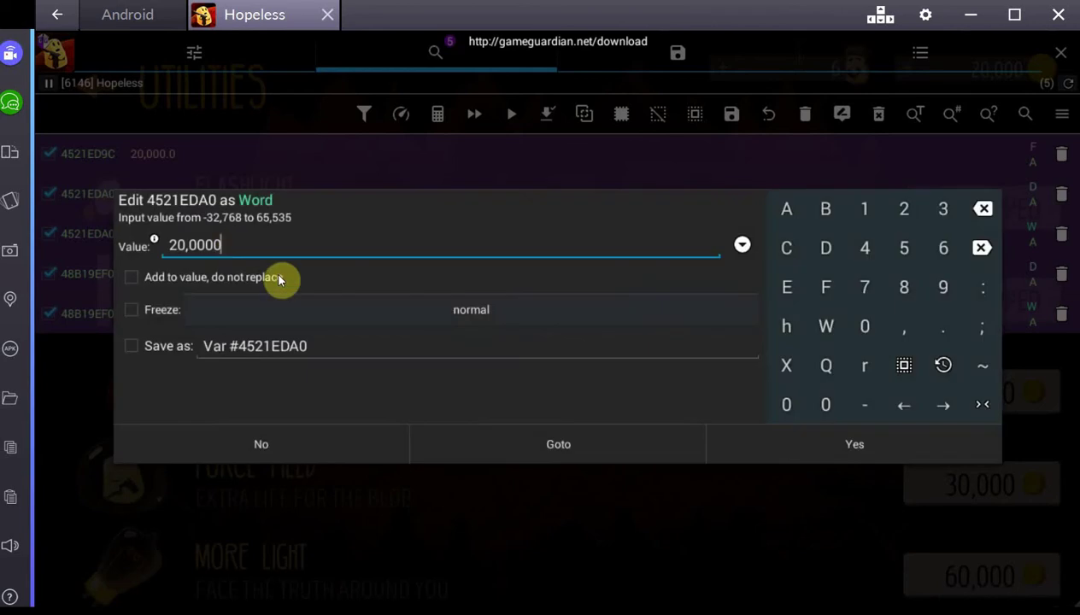
{"action": "left_click", "coordinate": [272, 443]}
- Set the Dword value at address 48B19EF0 to 999999 and return to the game
{"action": "left_click", "coordinate": [205, 278]}
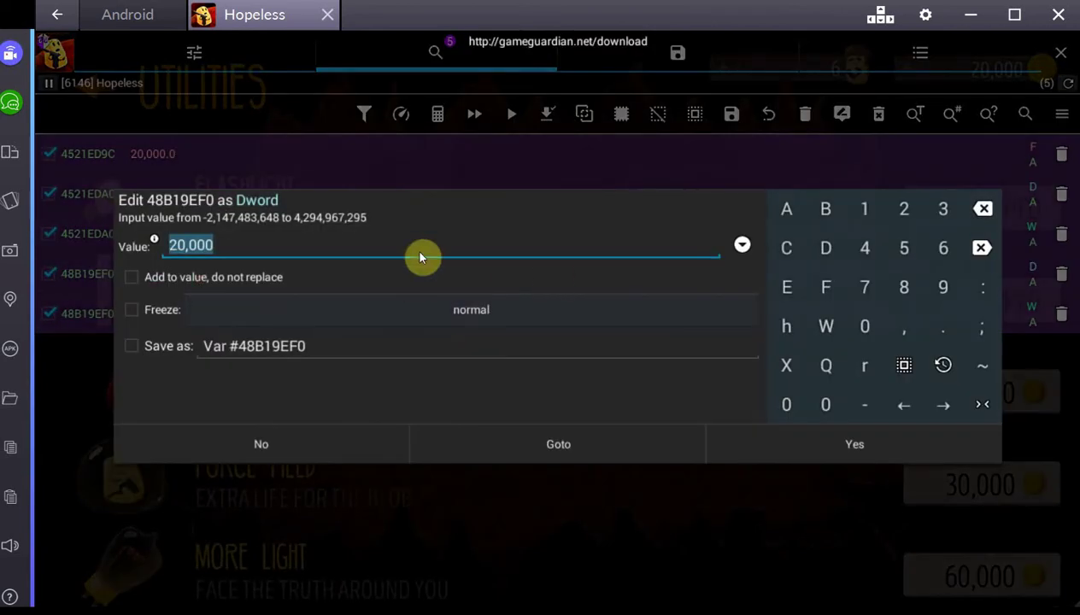
{"action": "type", "text": "999999"}
{"action": "left_click", "coordinate": [833, 435]}
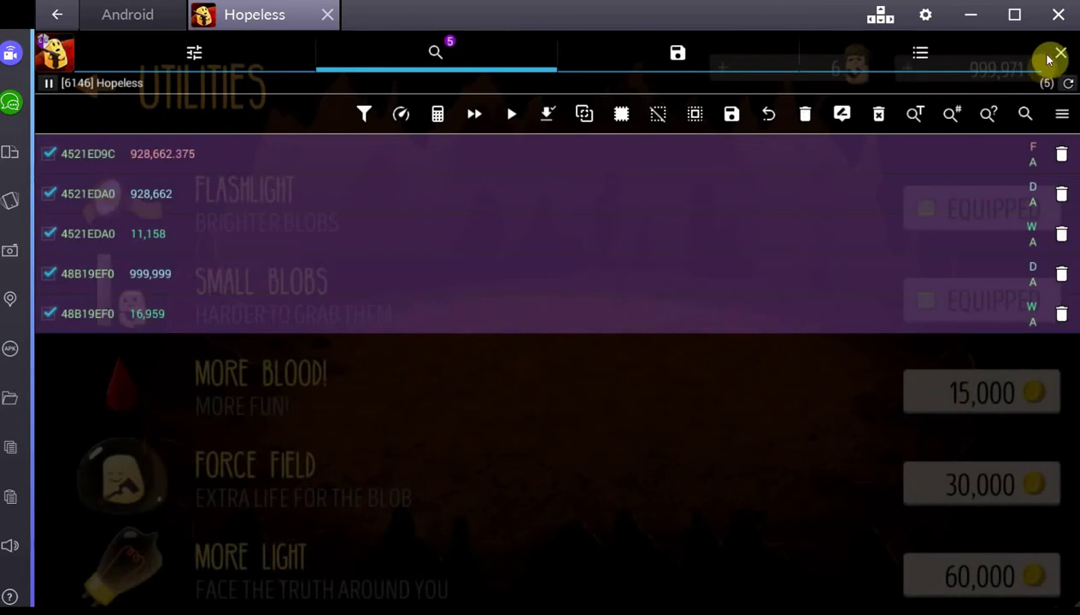
{"action": "left_click", "coordinate": [1058, 55]}
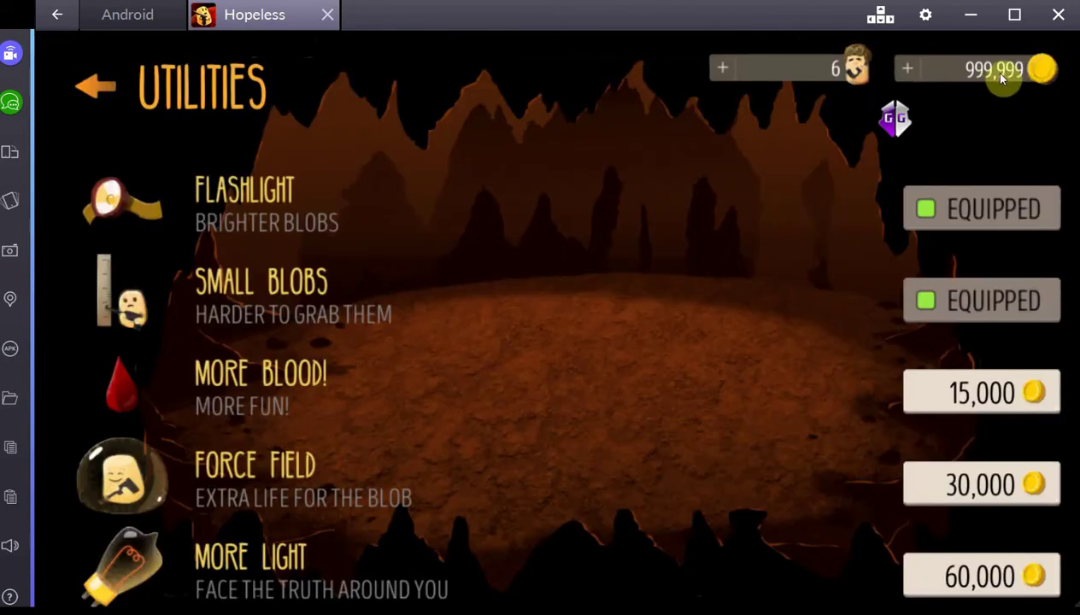
- Buy the Cannon for 100,000 coins from the shop's weapons
{"action": "left_click", "coordinate": [98, 86]}
{"action": "left_click", "coordinate": [368, 263]}
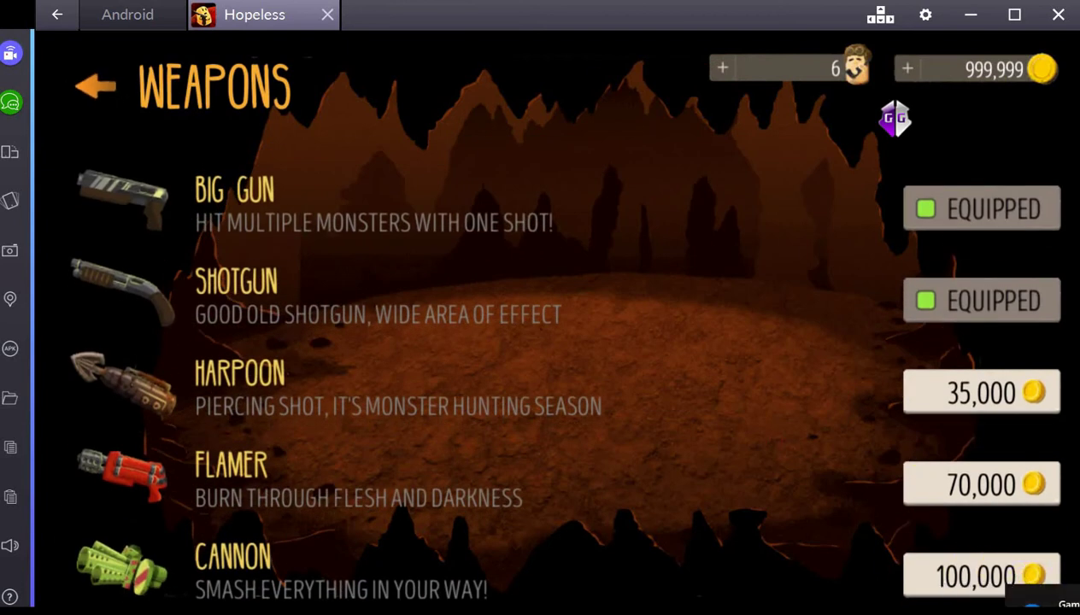
{"action": "left_click", "coordinate": [1022, 579]}
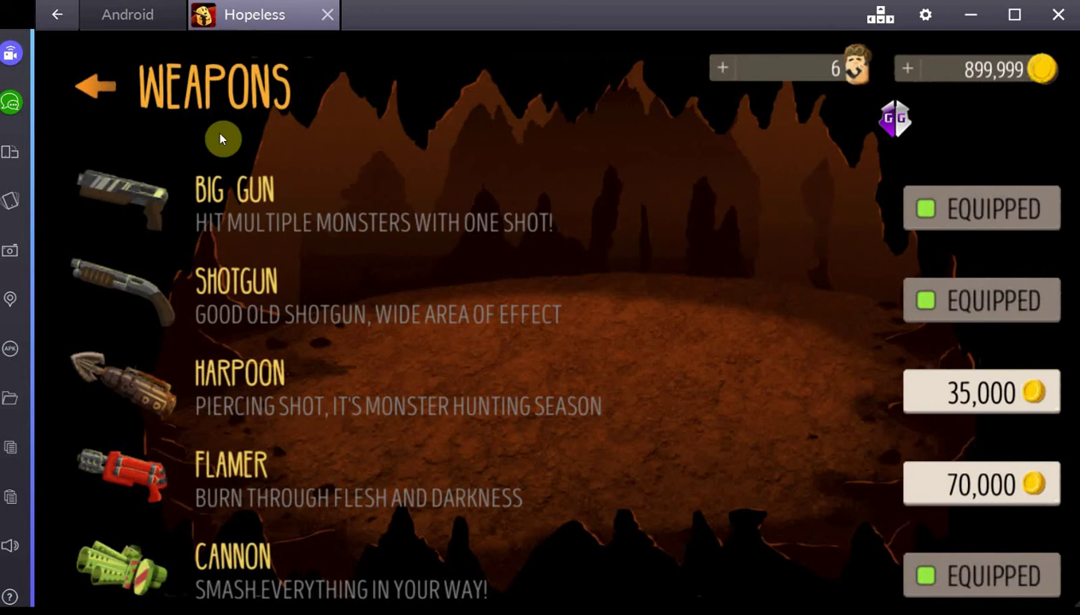
- Leave the weapons shop for the level map and display all apps installed on the emulator
{"action": "left_click", "coordinate": [89, 94]}
{"action": "left_click", "coordinate": [89, 94]}
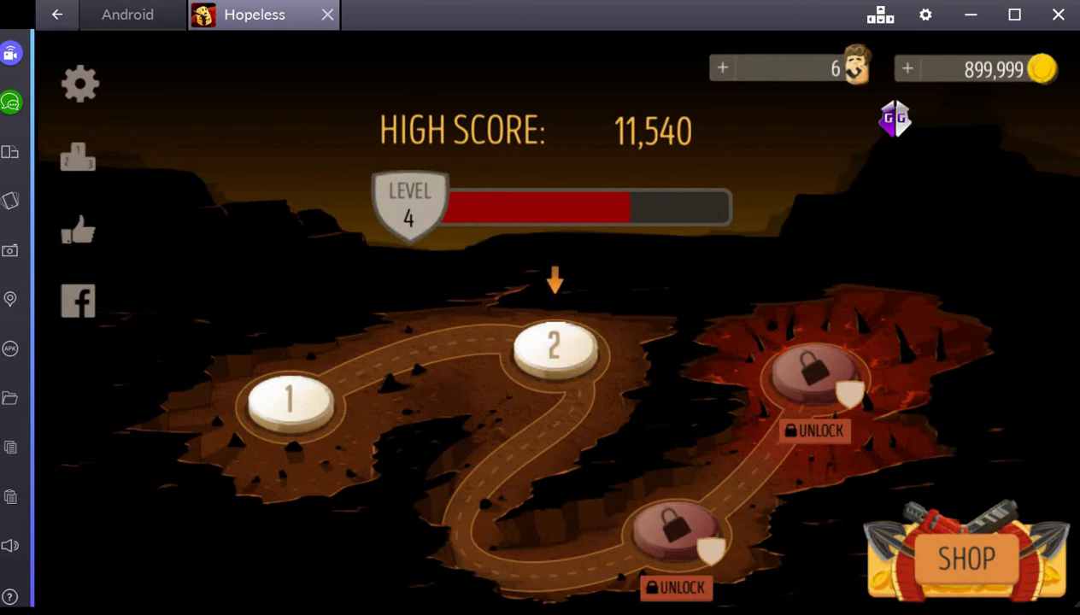
{"action": "left_click", "coordinate": [134, 14]}
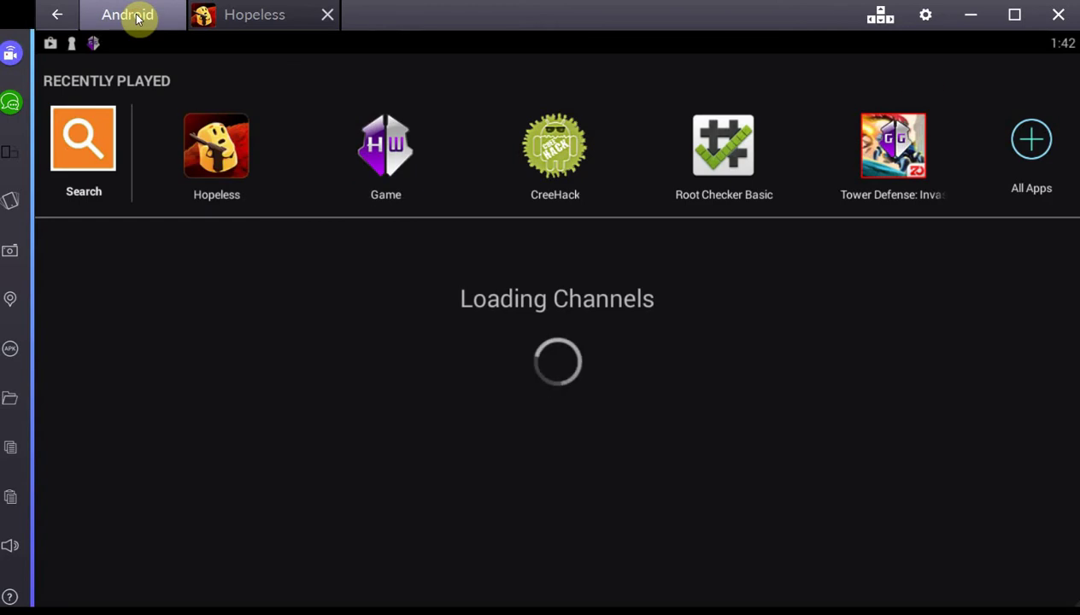
{"action": "left_click", "coordinate": [1023, 140]}
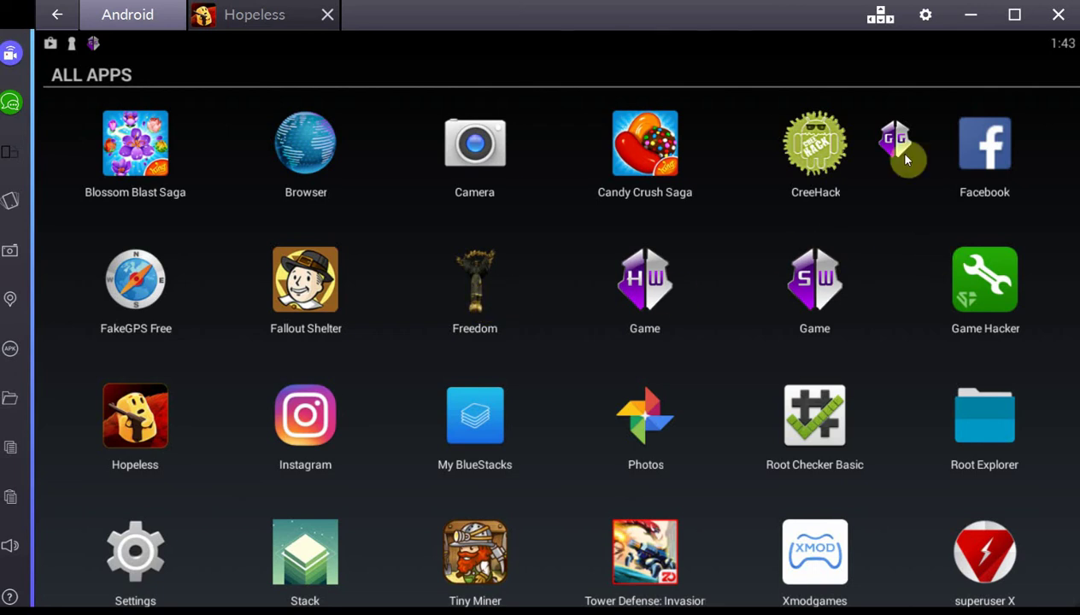
{"action": "left_click_drag", "start_coordinate": [906, 157], "coordinate": [904, 158]}
{"action": "scroll", "coordinate": [590, 363], "scroll_direction": "down", "scroll_amount": 1}
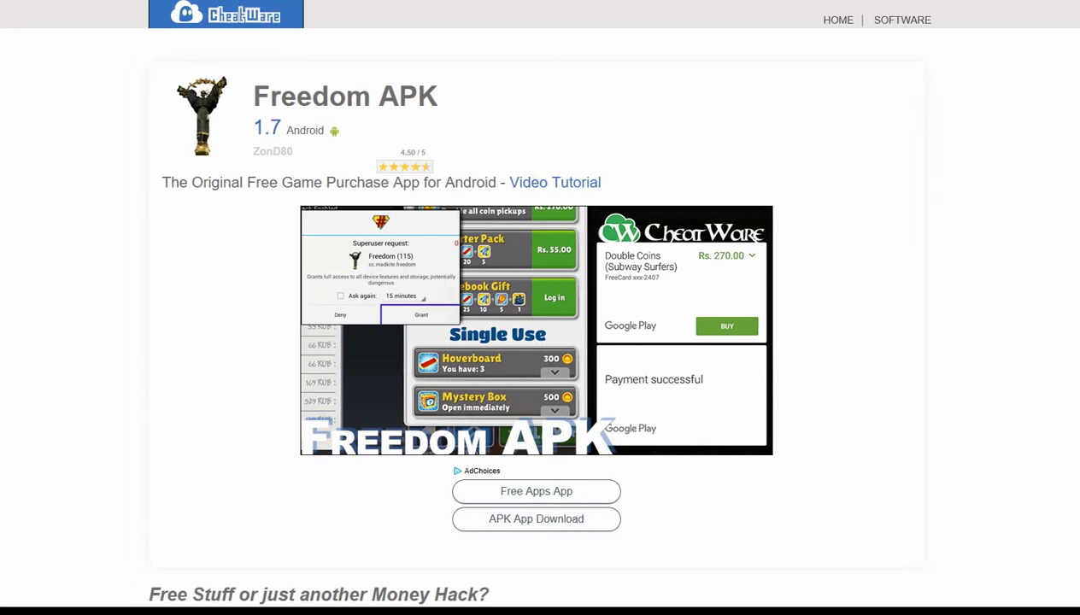
- Go to the CheatWare home page in the browser, open GameGuardian from its top software and review its features and download section
{"action": "left_click", "coordinate": [240, 24]}
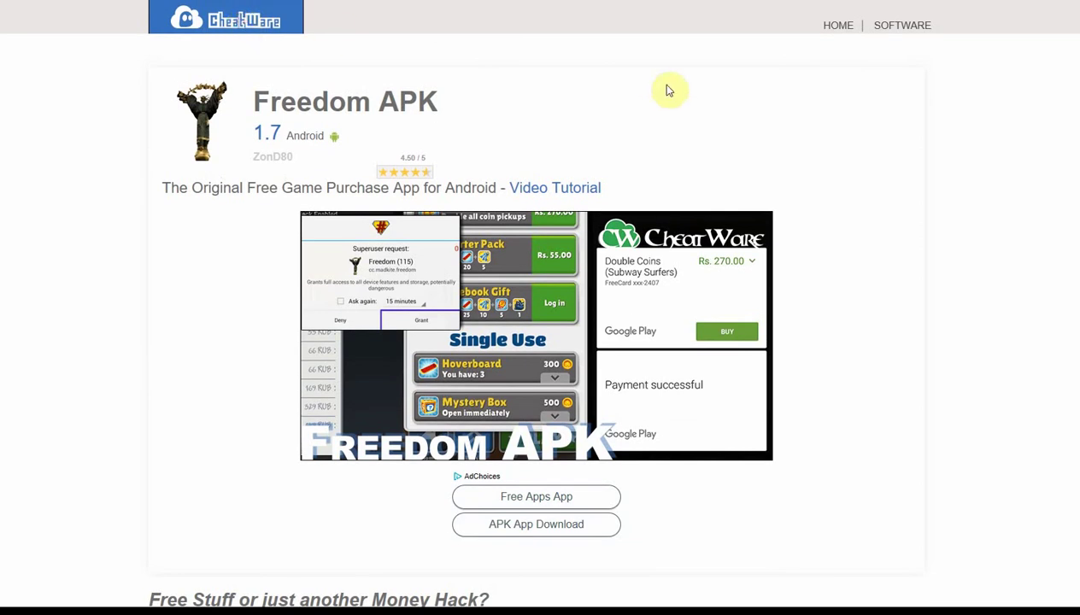
{"action": "scroll", "coordinate": [571, 108], "scroll_direction": "down", "scroll_amount": 2}
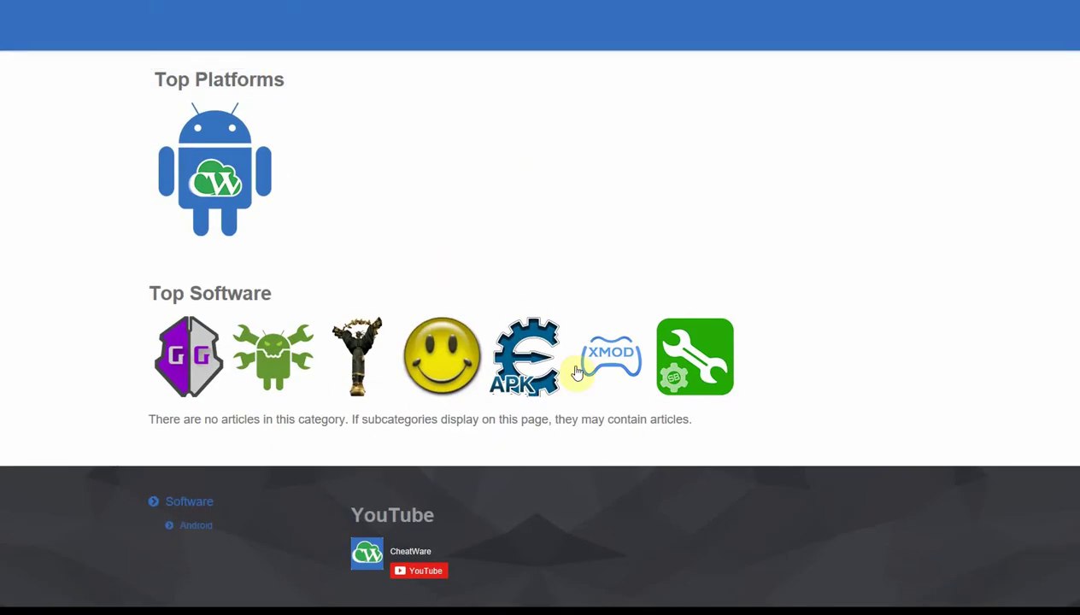
{"action": "left_click", "coordinate": [206, 353]}
{"action": "scroll", "coordinate": [940, 334], "scroll_direction": "down", "scroll_amount": 5}
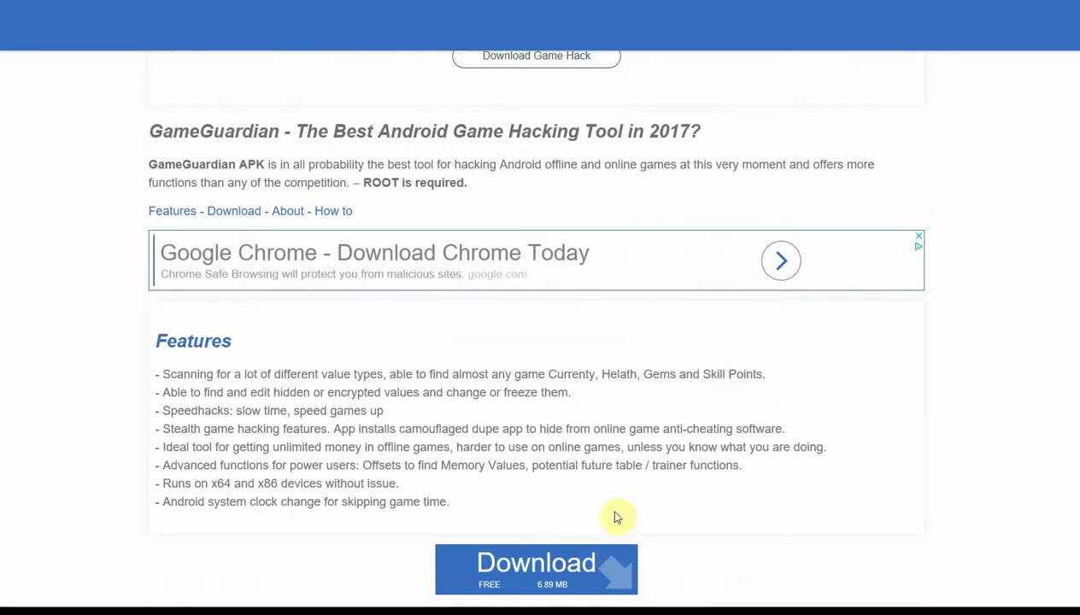
{"action": "scroll", "coordinate": [754, 262], "scroll_direction": "up", "scroll_amount": 6}
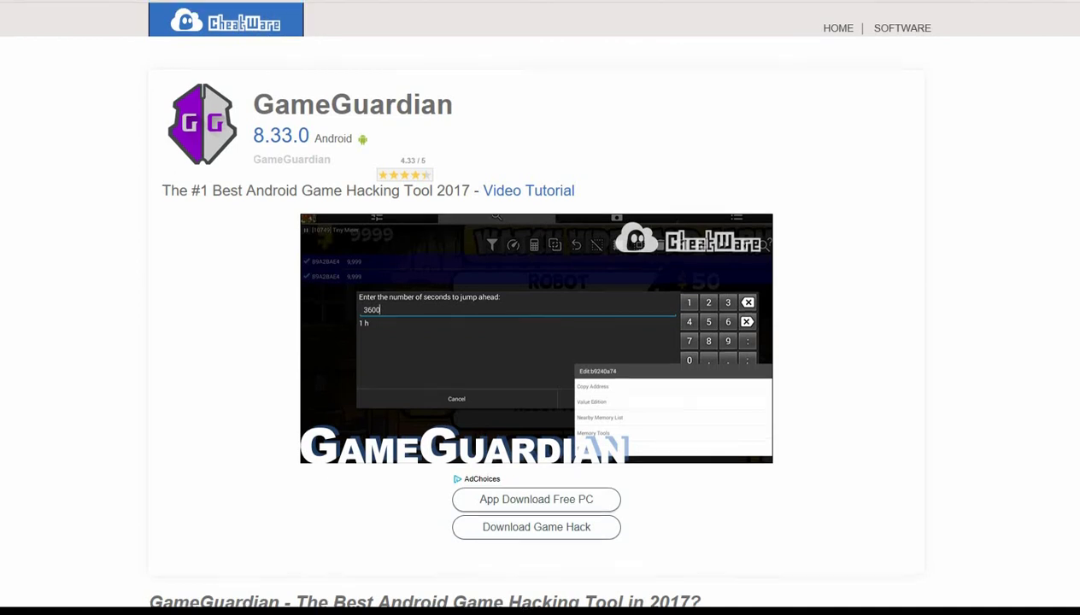
- Search the web for hackerbot and open the hackerbot.net home page
{"action": "left_click", "coordinate": [256, 6]}
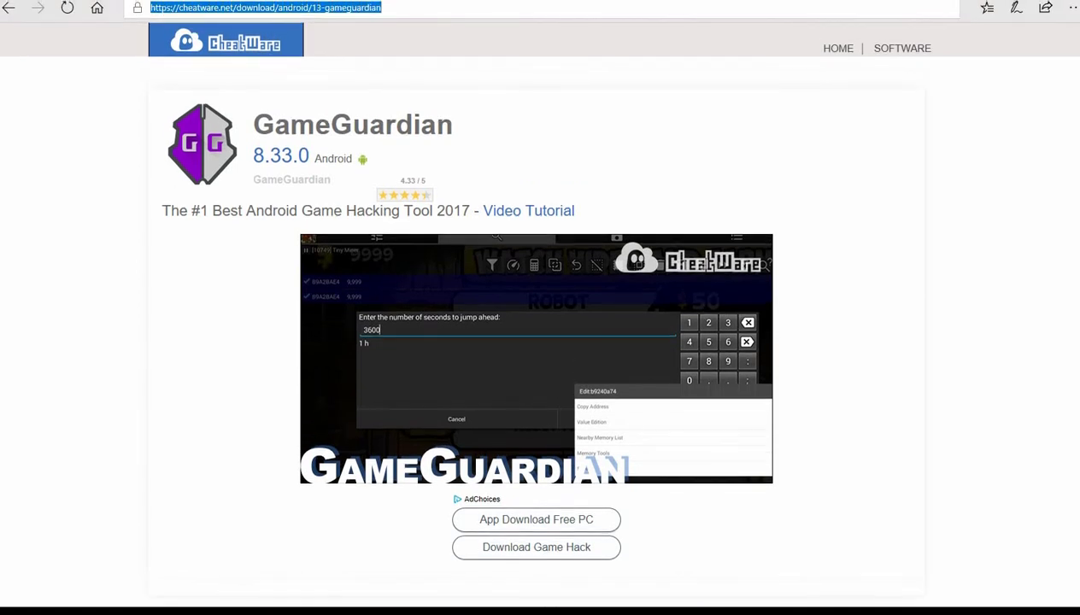
{"action": "type", "text": "hackerbot"}
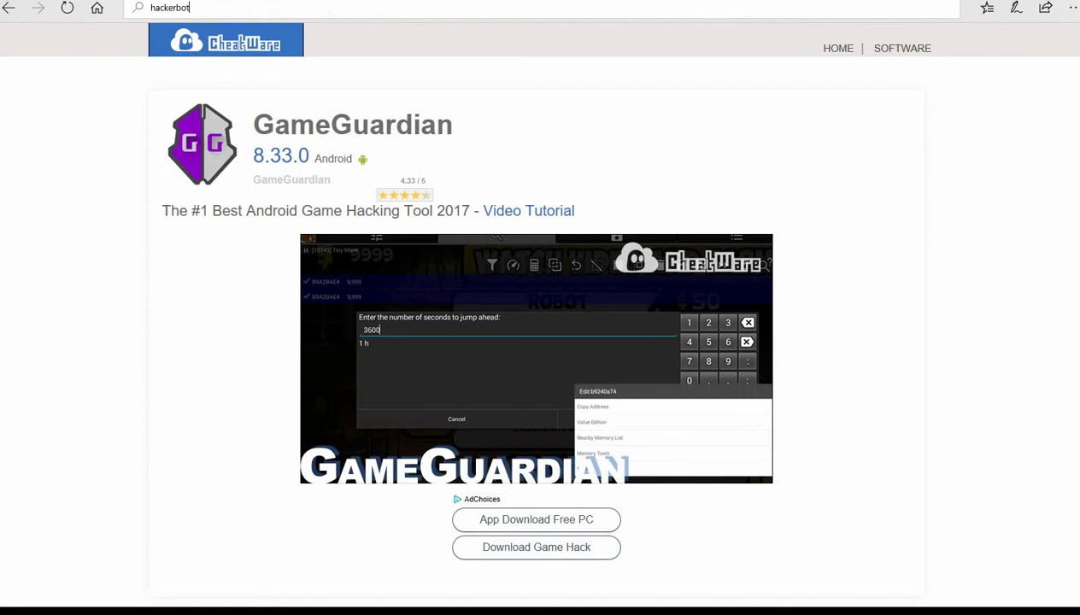
{"action": "key", "text": "Return"}
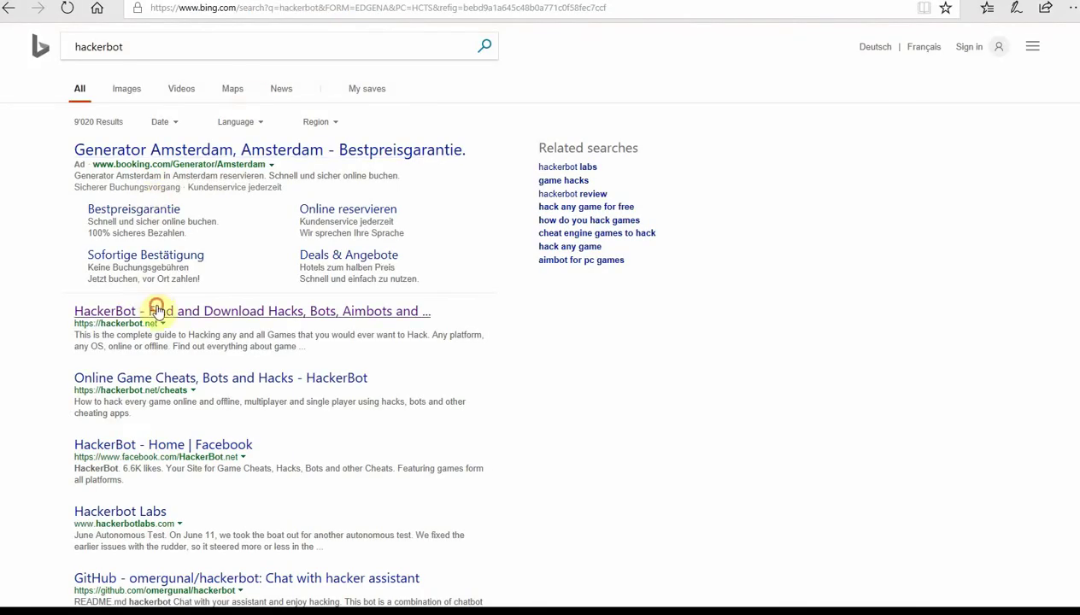
{"action": "left_click", "coordinate": [155, 310]}
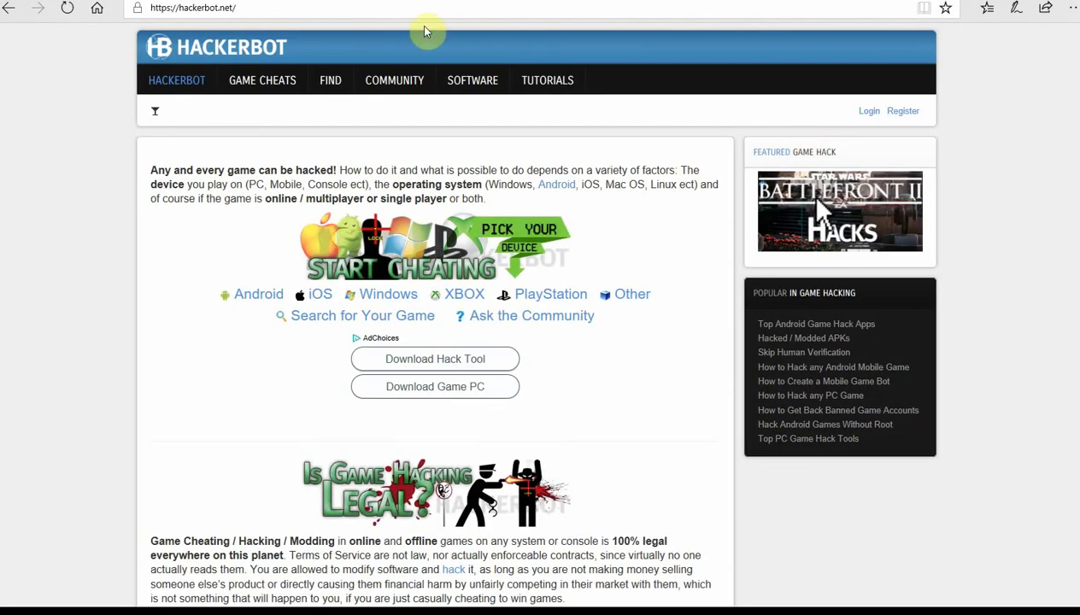
- Open HackerBot's Find section and look through its options for finding cheats
{"action": "left_click", "coordinate": [330, 79]}
{"action": "scroll", "coordinate": [625, 181], "scroll_direction": "down", "scroll_amount": 5}
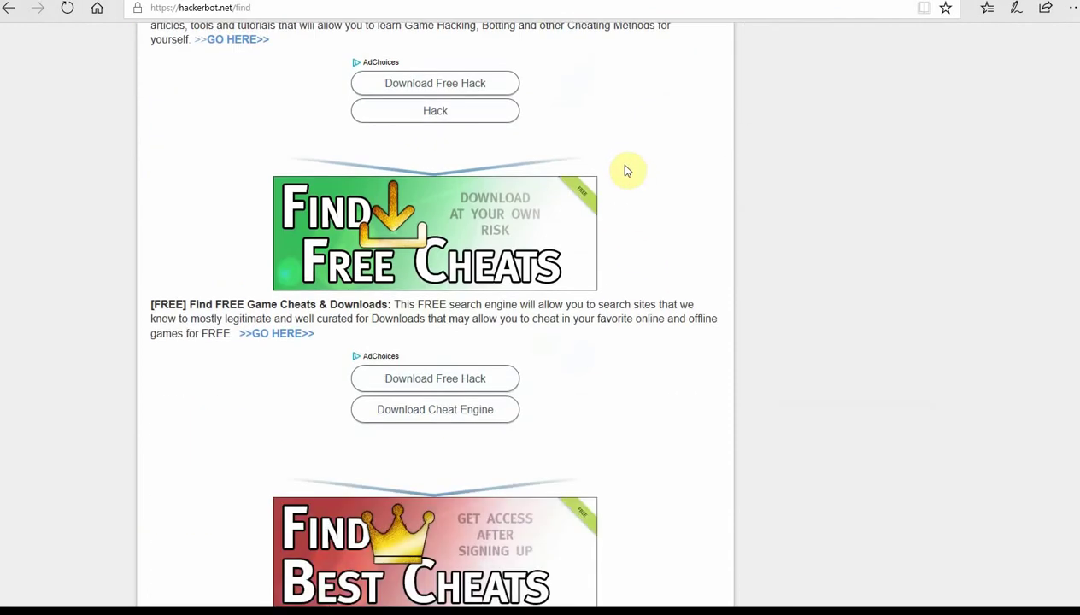
{"action": "scroll", "coordinate": [629, 168], "scroll_direction": "up", "scroll_amount": 5}
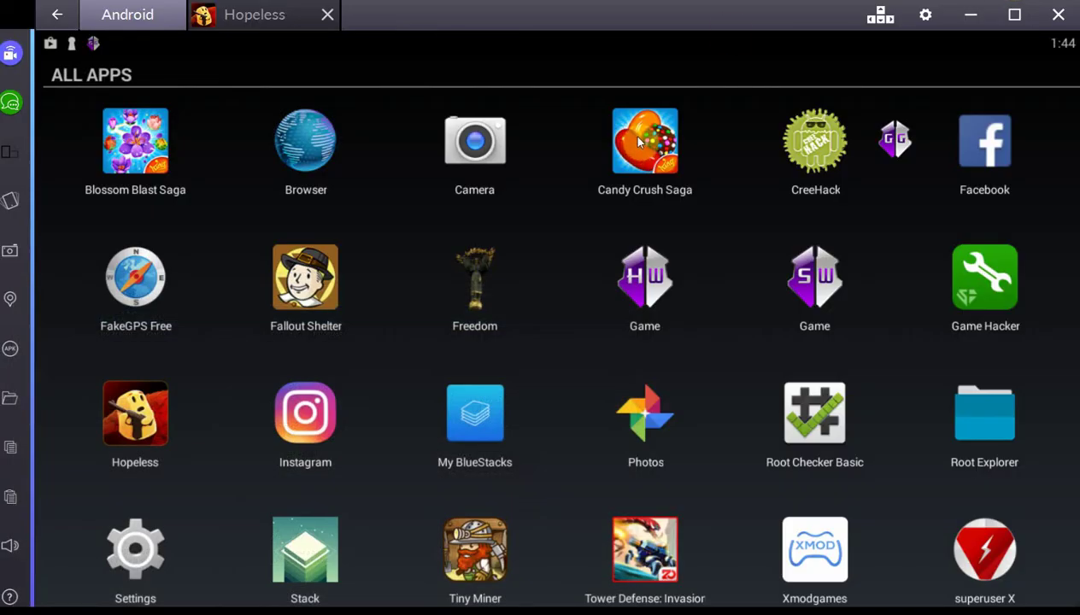
{"action": "left_click", "coordinate": [641, 120]}
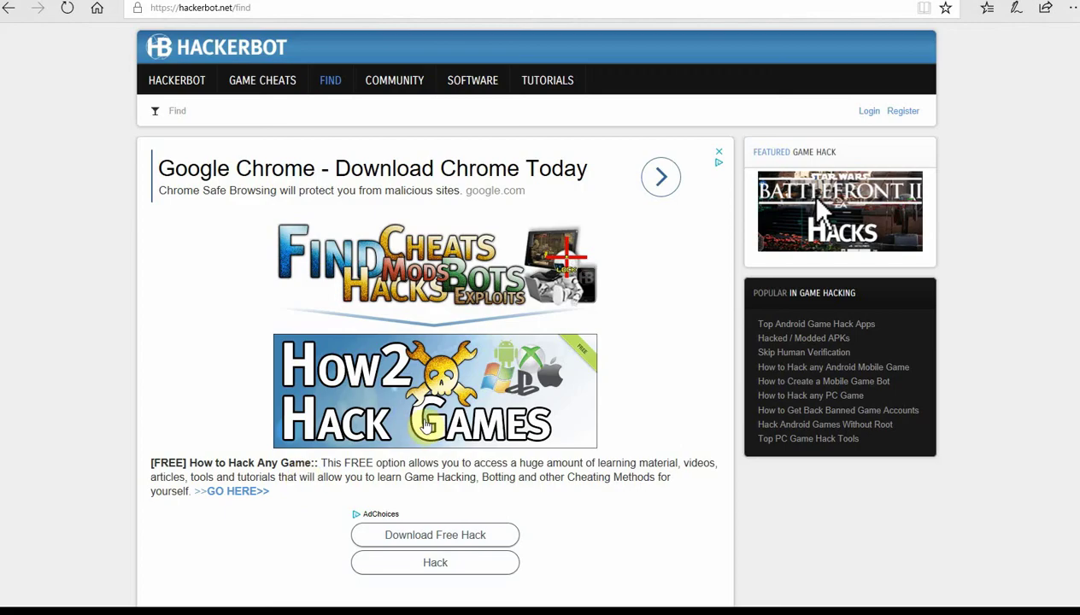
{"action": "scroll", "coordinate": [434, 381], "scroll_direction": "down", "scroll_amount": 2}
{"action": "scroll", "coordinate": [434, 381], "scroll_direction": "up", "scroll_amount": 2}
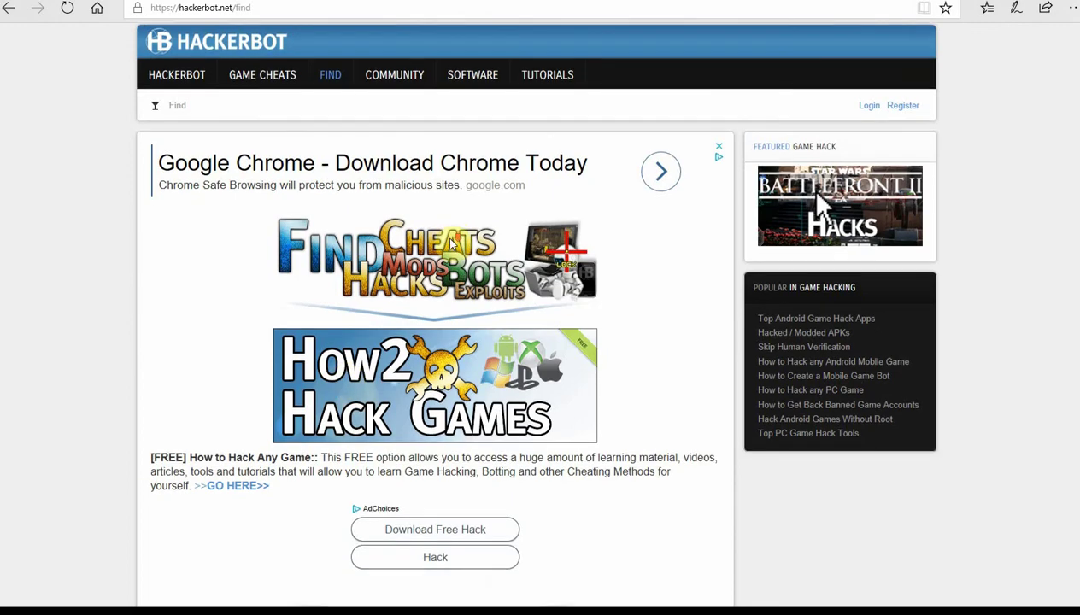
- Open the Find Free Cheats search on HackerBot and place the cursor in its search field
{"action": "scroll", "coordinate": [385, 427], "scroll_direction": "down", "scroll_amount": 3}
{"action": "left_click", "coordinate": [337, 557]}
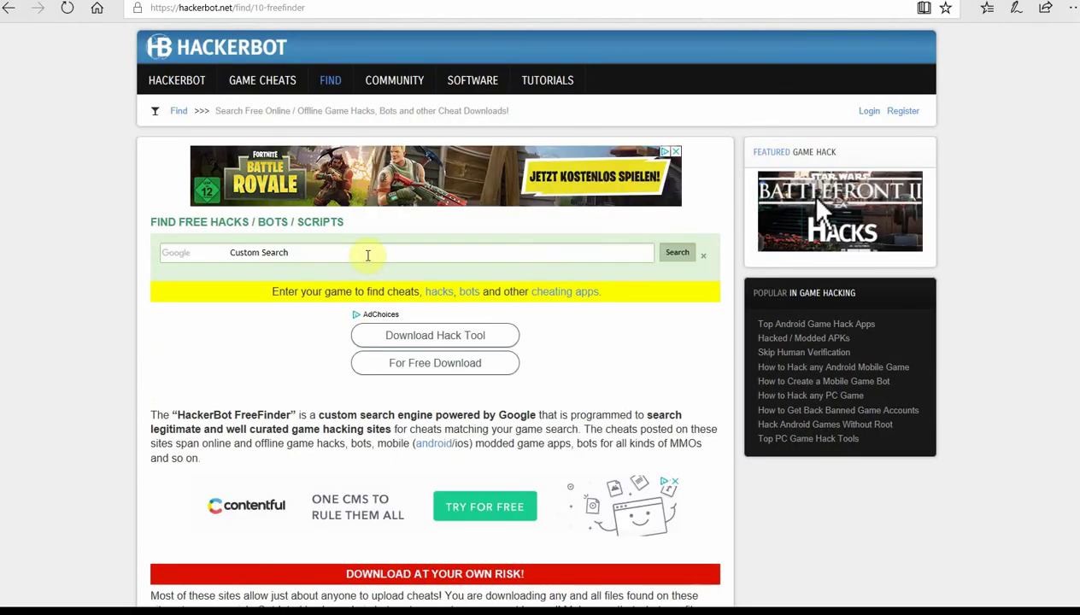
{"action": "left_click", "coordinate": [365, 255]}
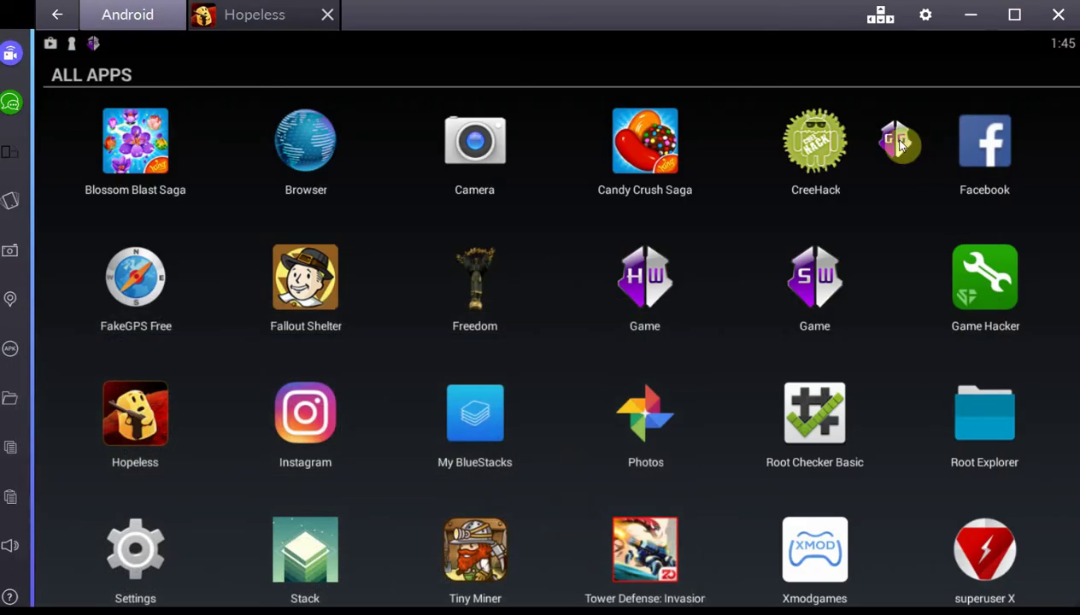
- In the emulator, move the floating GameGuardian icon clear of the app icons and open its overlay
{"action": "left_click_drag", "start_coordinate": [898, 145], "coordinate": [1043, 58]}
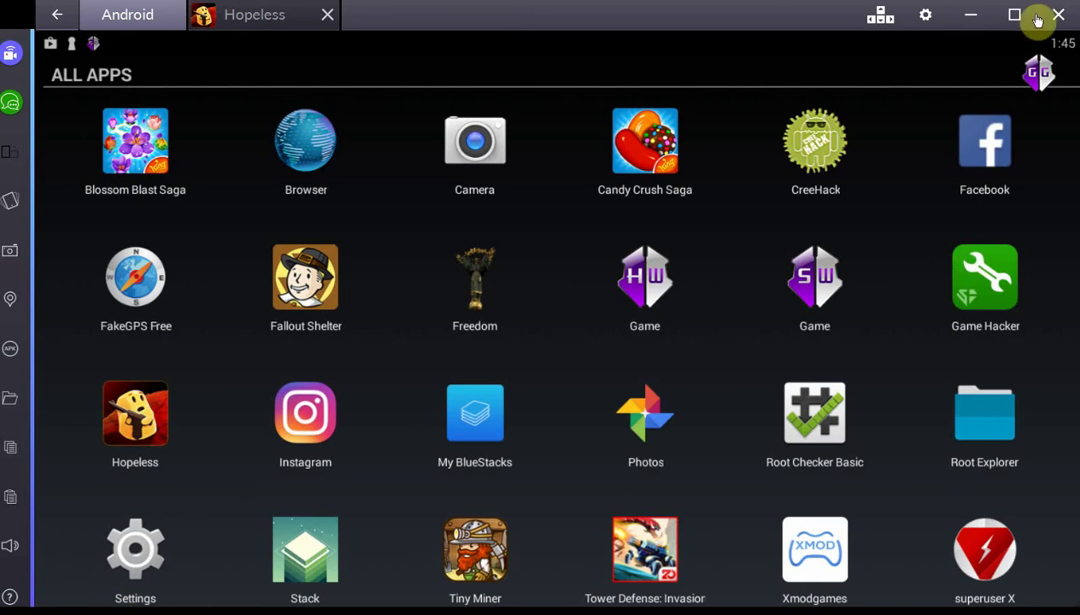
{"action": "left_click", "coordinate": [1038, 73]}
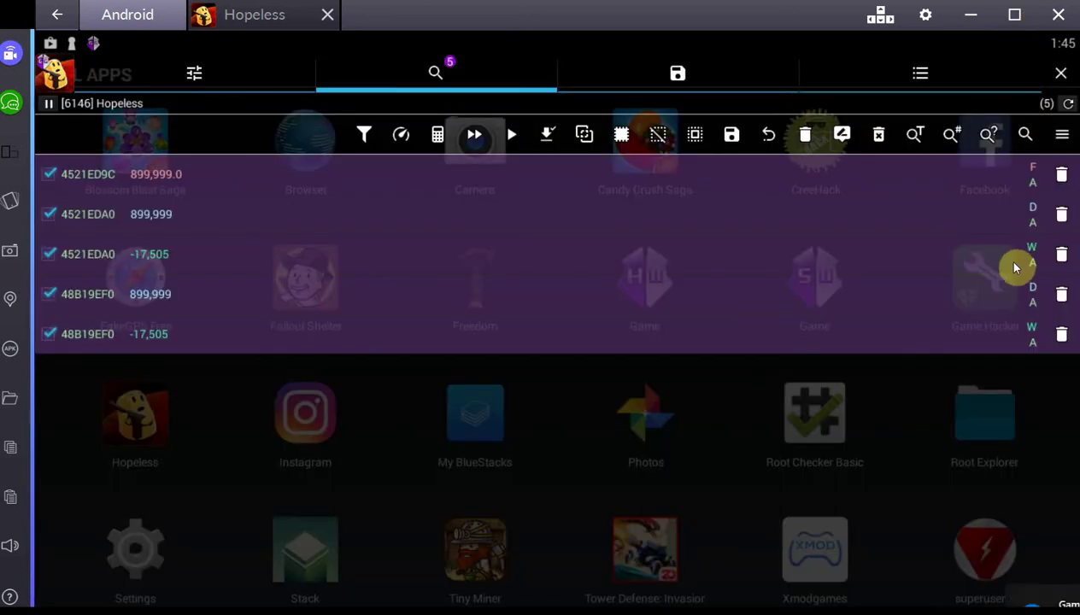
{"action": "left_click", "coordinate": [1061, 75]}
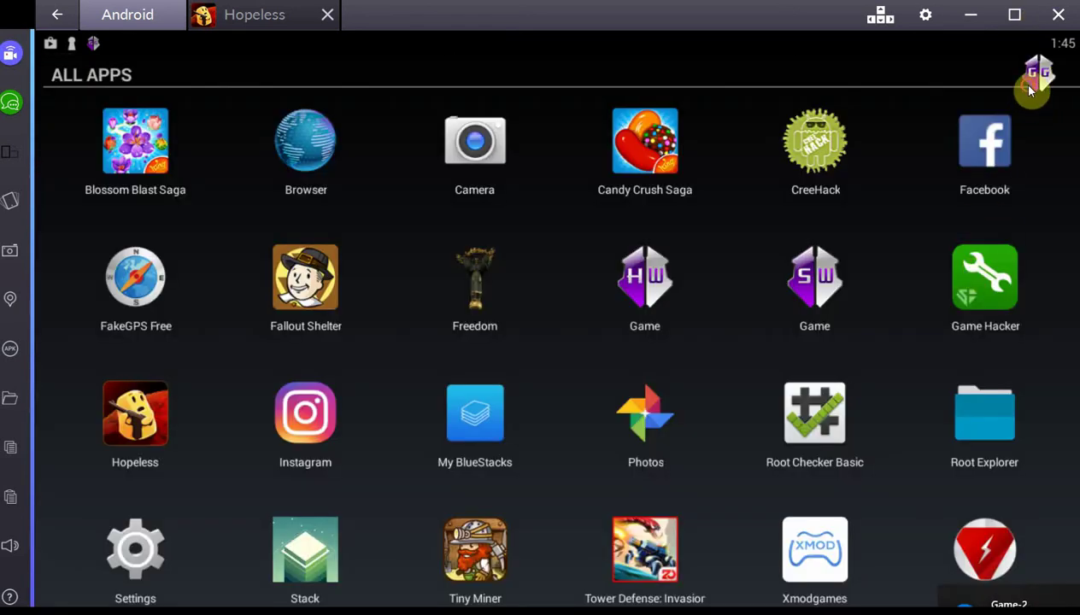
{"action": "left_click", "coordinate": [1029, 90]}
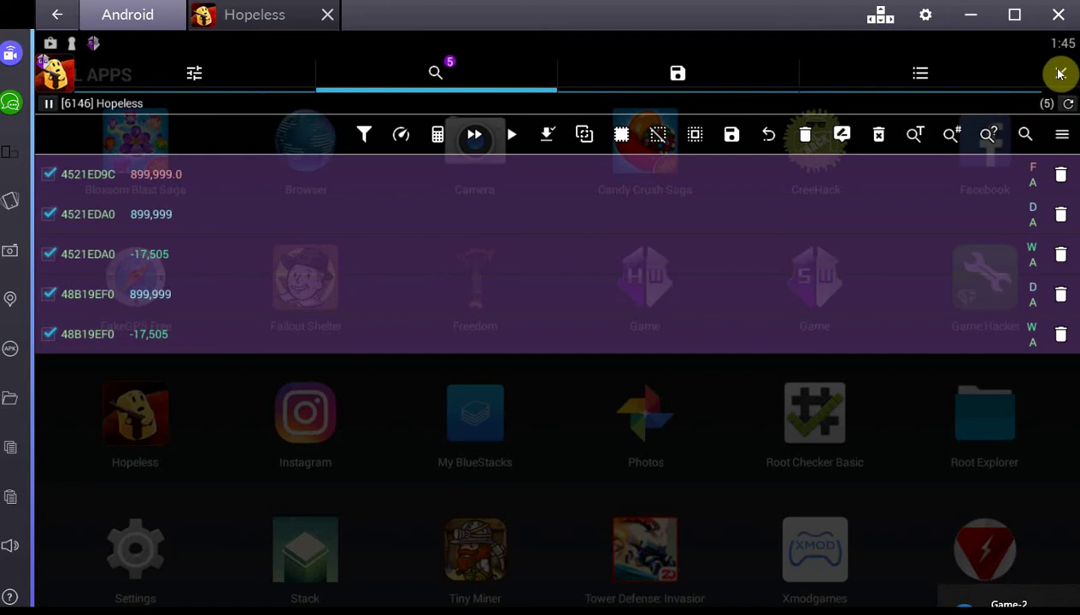
- Look over GameGuardian's search commands and memory list, and exit GameGuardian
{"action": "left_click", "coordinate": [1062, 134]}
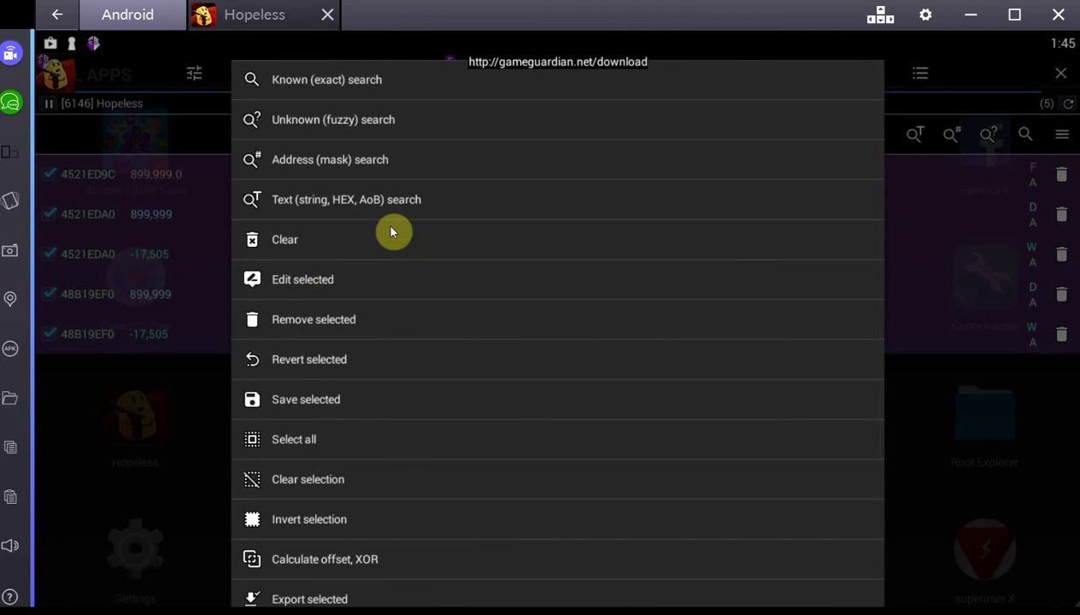
{"action": "left_click", "coordinate": [935, 76]}
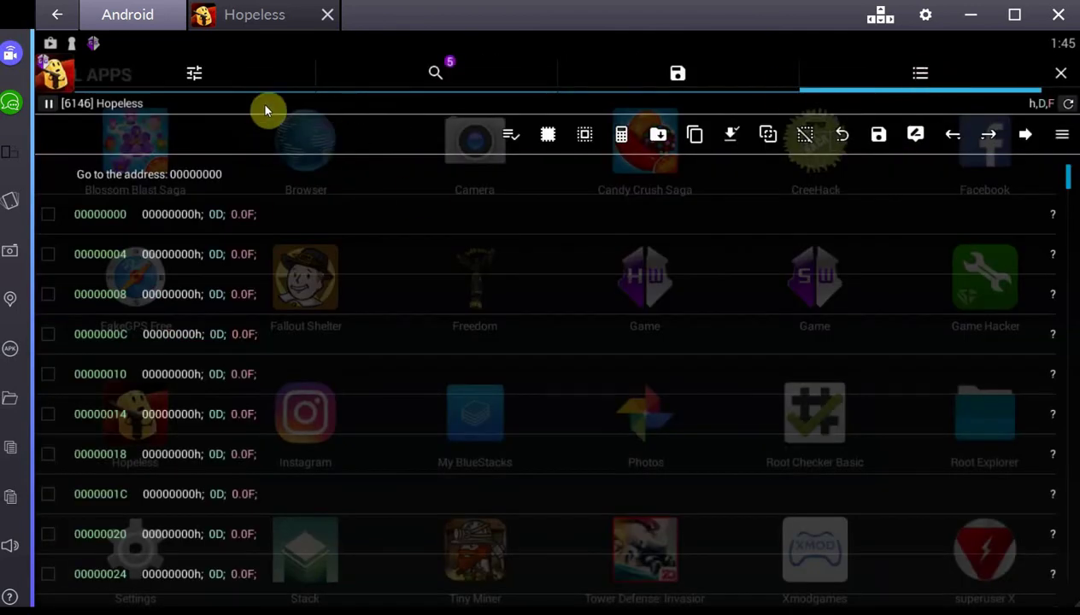
{"action": "left_click", "coordinate": [180, 75]}
{"action": "left_click", "coordinate": [67, 226]}
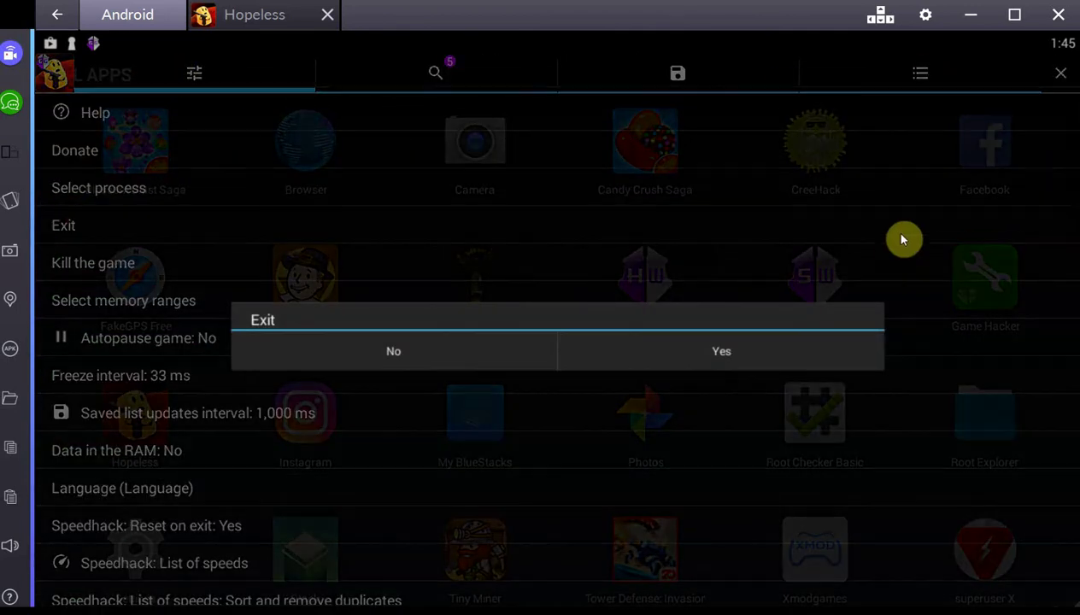
{"action": "left_click", "coordinate": [692, 345]}
- Start Game Hacker, launch Hopeless from it and minimise its search window
{"action": "left_click", "coordinate": [984, 282]}
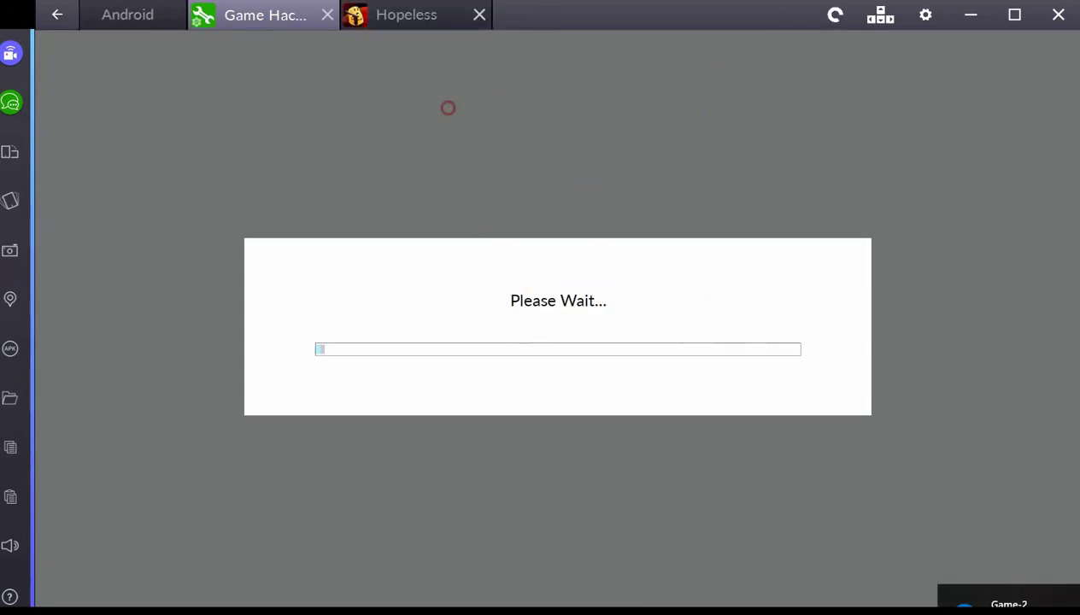
{"action": "left_click", "coordinate": [986, 320]}
{"action": "left_click", "coordinate": [205, 289]}
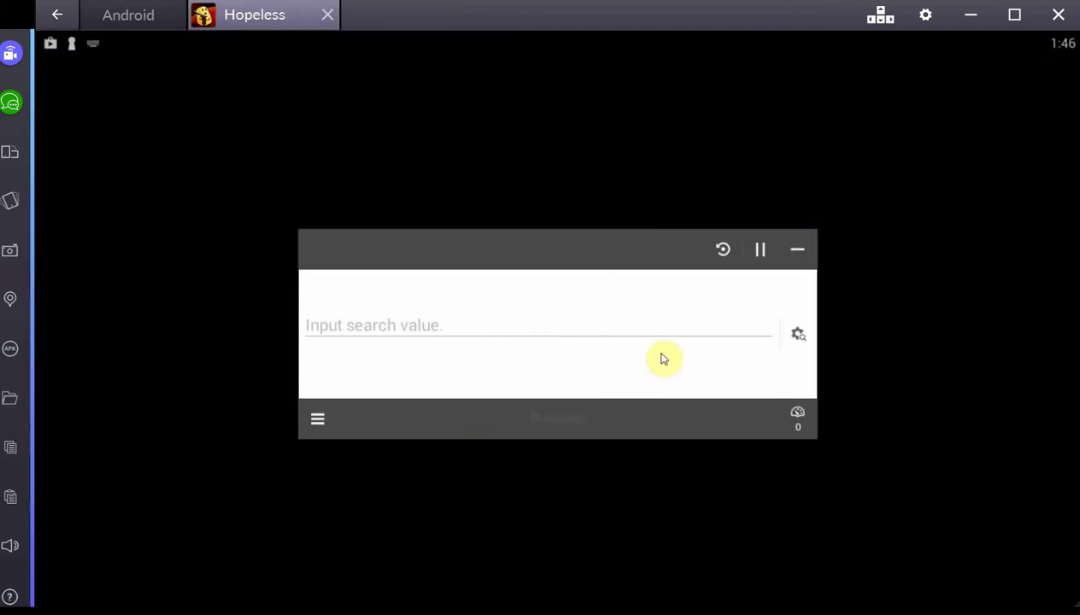
{"action": "left_click", "coordinate": [798, 249]}
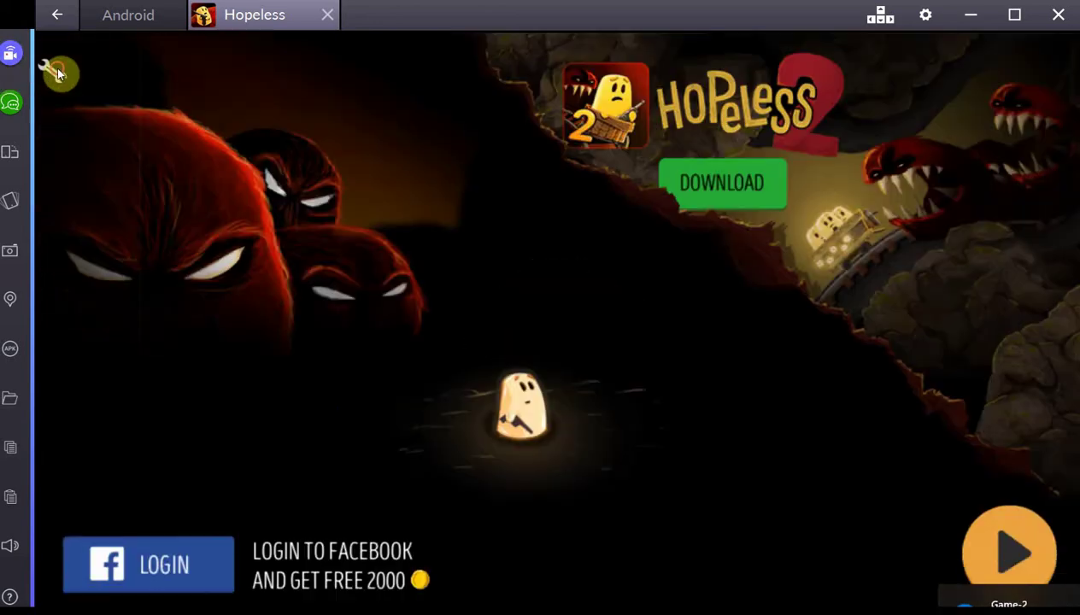
- Bring up Game Hacker's value search with its number pad over Hopeless and minimise it again
{"action": "left_click", "coordinate": [56, 67]}
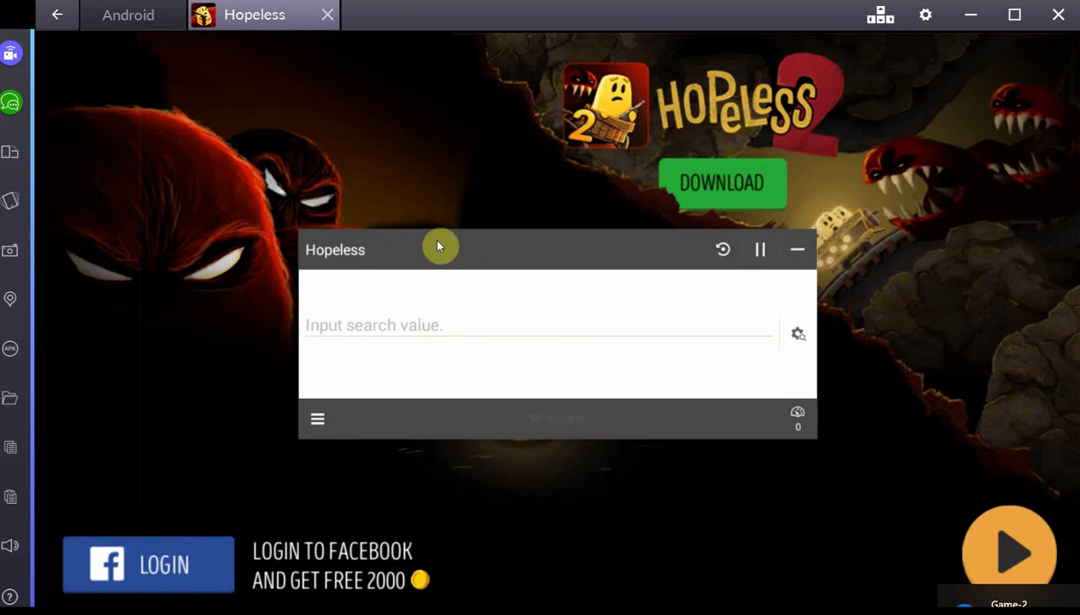
{"action": "left_click", "coordinate": [363, 326]}
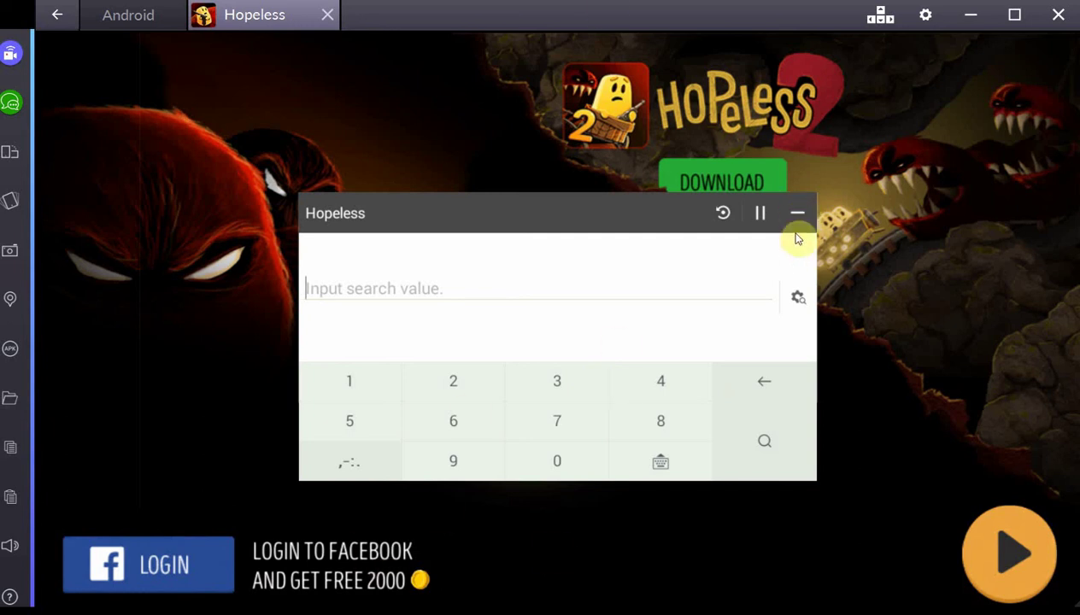
{"action": "left_click", "coordinate": [798, 217]}
- Close the Hopeless game and display all installed apps again
{"action": "left_click", "coordinate": [328, 17]}
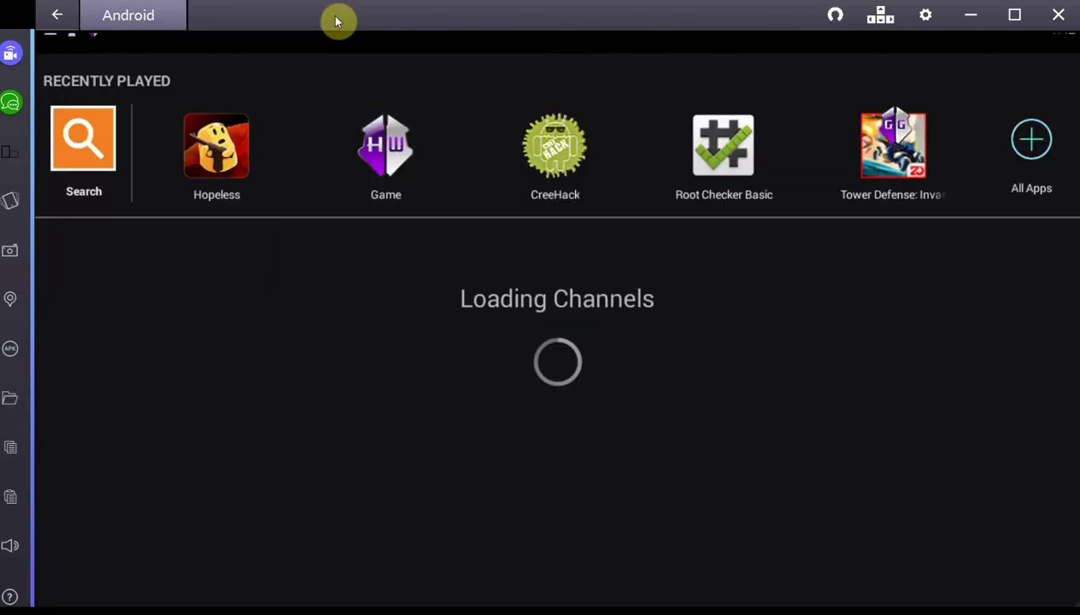
{"action": "left_click", "coordinate": [1032, 145]}
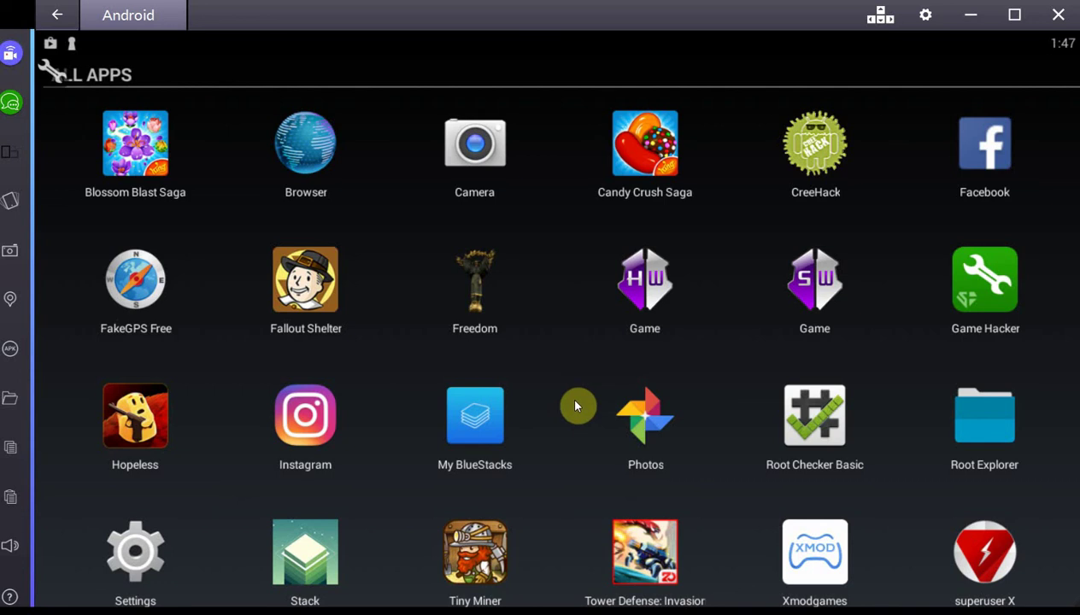
{"action": "scroll", "coordinate": [575, 406], "scroll_direction": "down", "scroll_amount": 1}
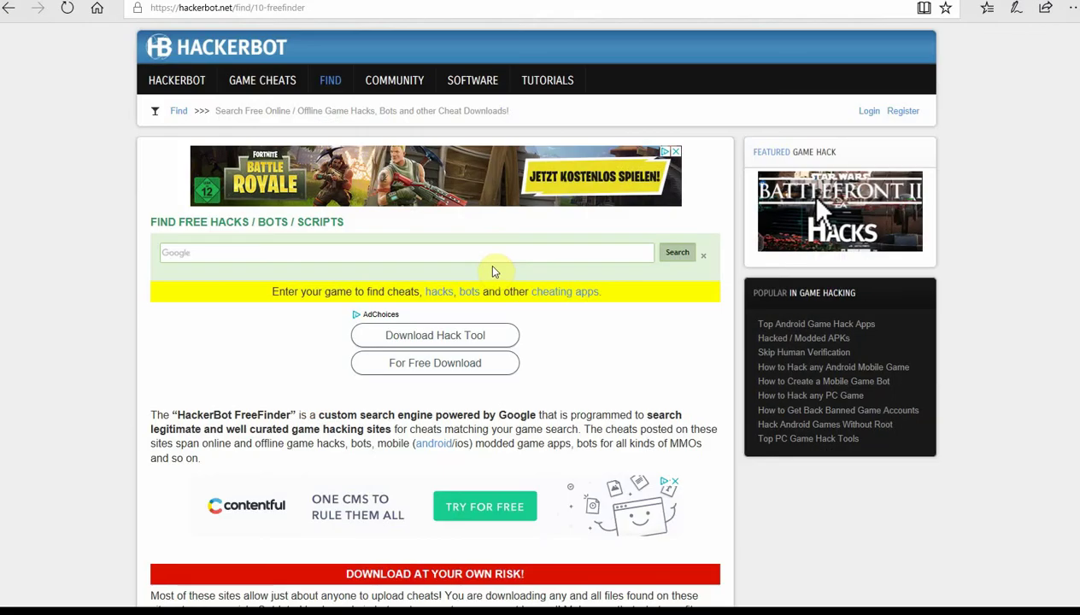
- Revisit the free cheats search field on HackerBot and start the Freedom app in the emulator
{"action": "left_click", "coordinate": [492, 254]}
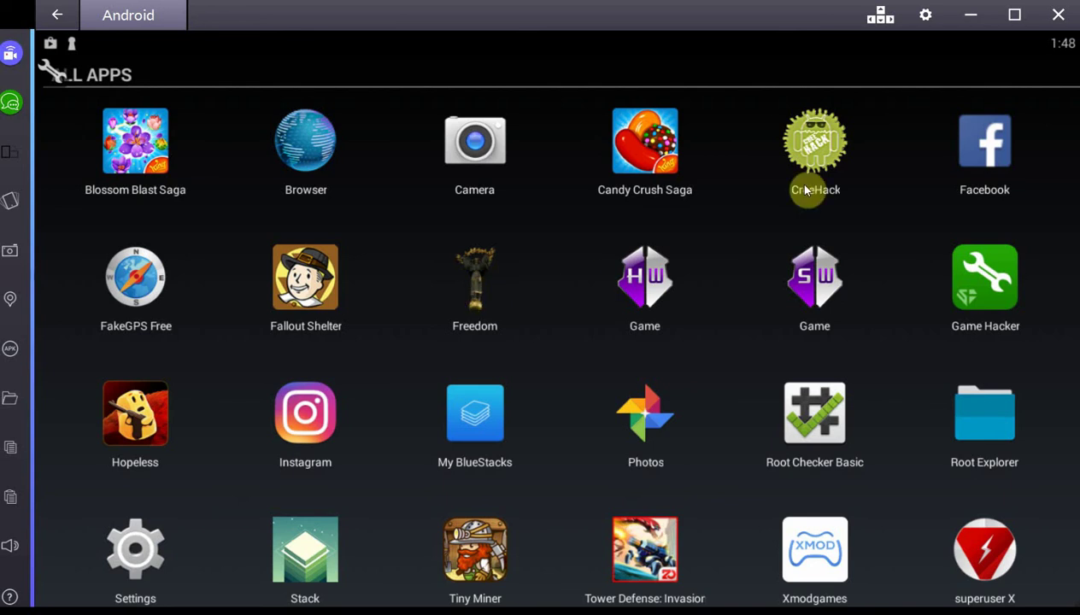
{"action": "left_click", "coordinate": [470, 273]}
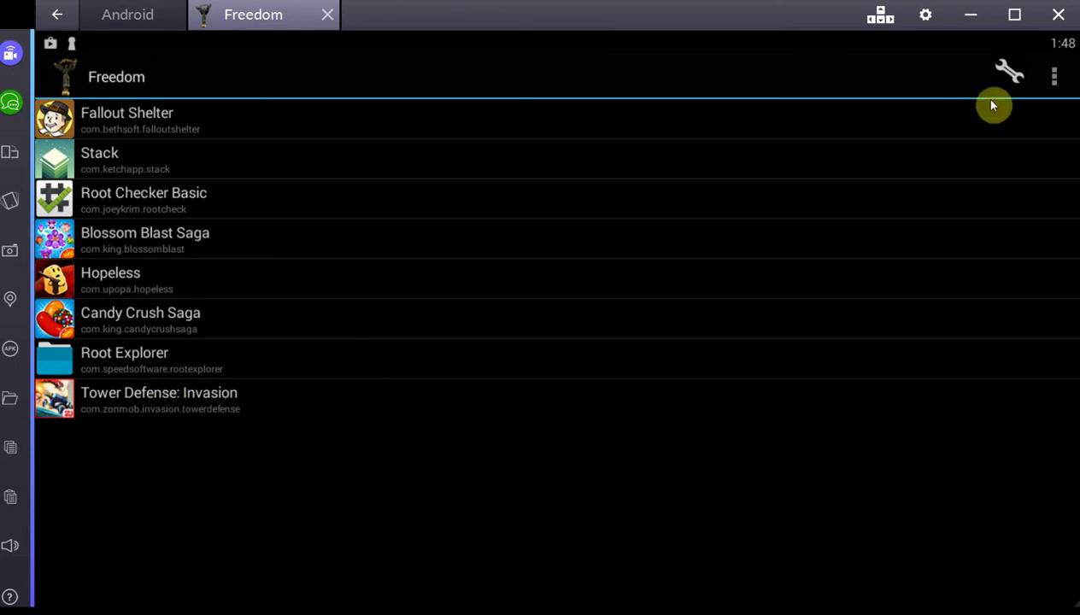
- Look through Freedom's options, check the emulator's home screen and return to Freedom's app list
{"action": "left_click", "coordinate": [1046, 82]}
{"action": "left_click", "coordinate": [993, 171]}
{"action": "left_click", "coordinate": [1008, 285]}
{"action": "left_click", "coordinate": [58, 17]}
{"action": "left_click", "coordinate": [111, 17]}
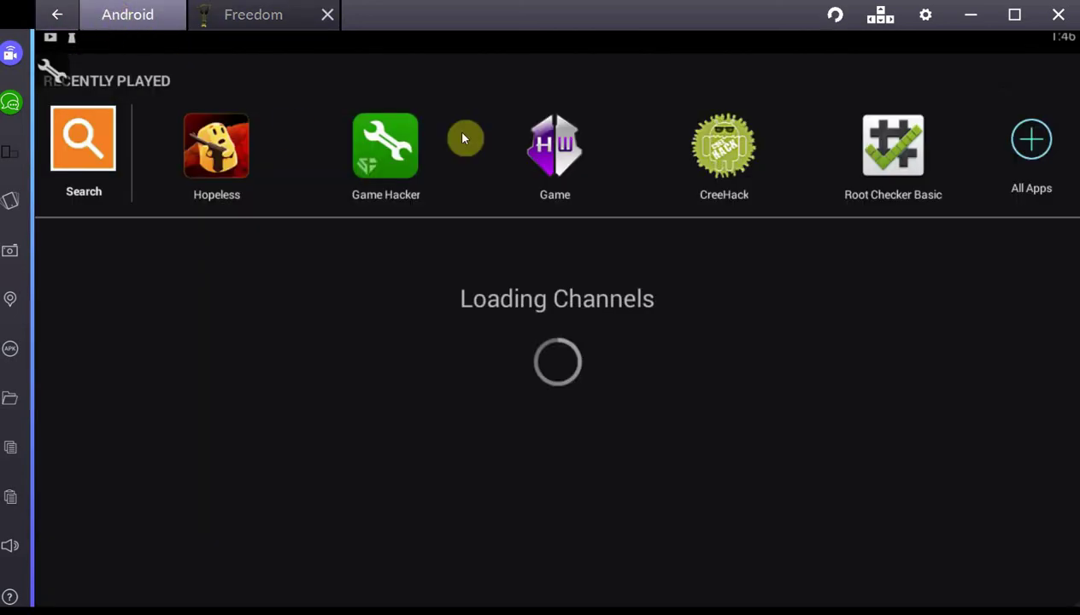
{"action": "left_click", "coordinate": [256, 17]}
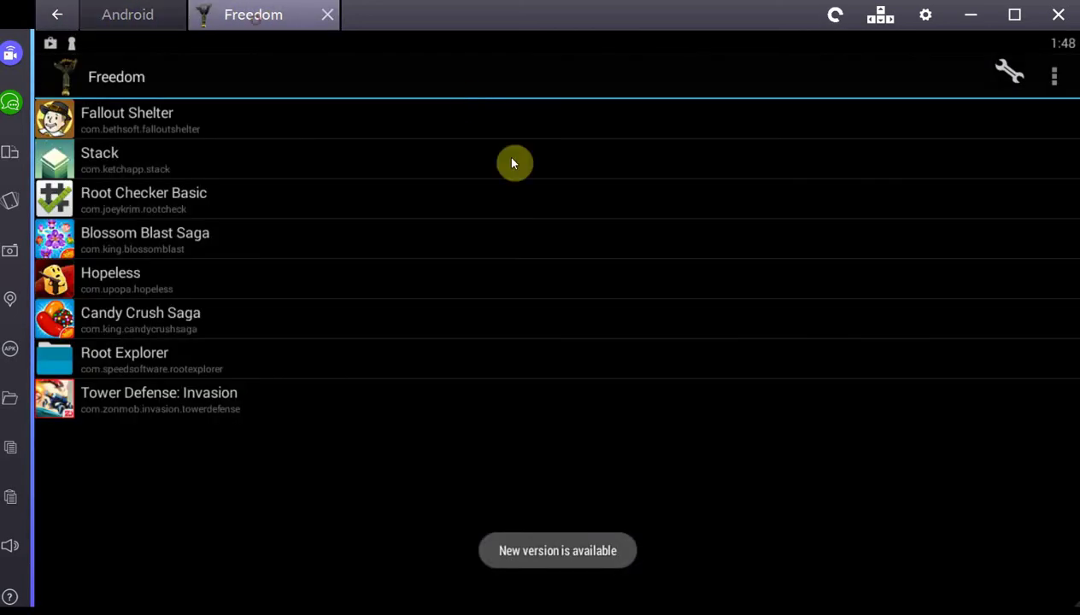
- Launch Tower Defense: Invasion from Freedom's list, dismiss the daily bonus and enter the game's shop
{"action": "left_click", "coordinate": [180, 397]}
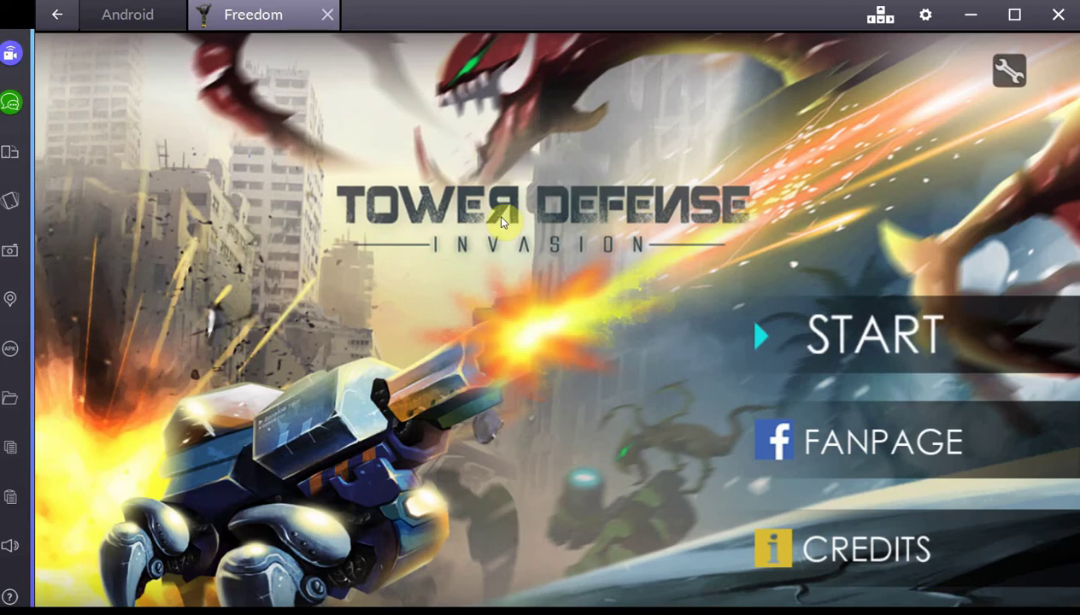
{"action": "left_click", "coordinate": [916, 326]}
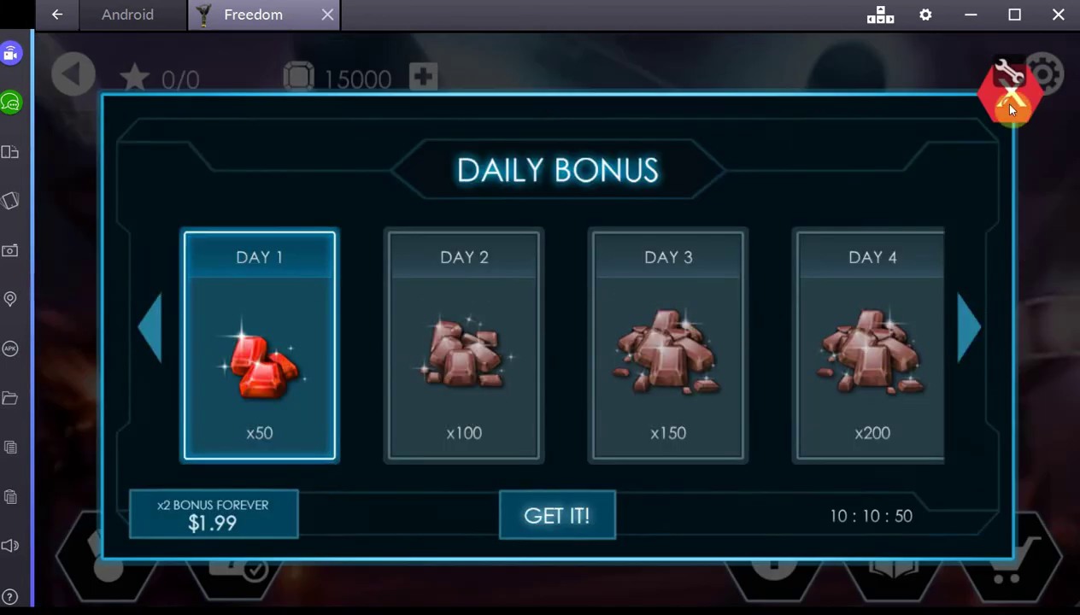
{"action": "left_click", "coordinate": [1011, 105]}
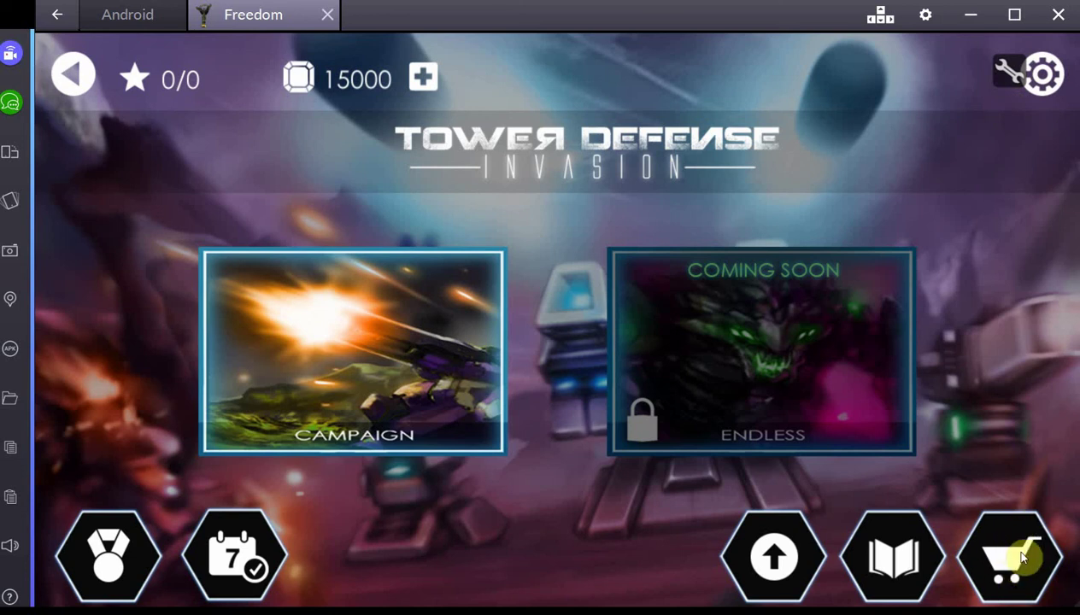
{"action": "left_click", "coordinate": [986, 553]}
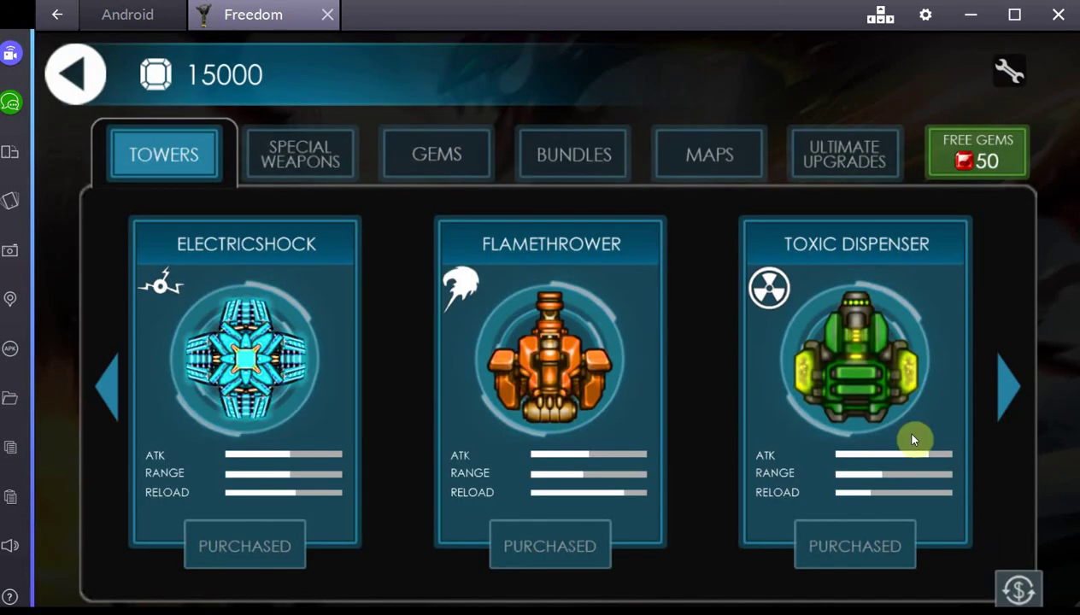
- Buy the $9.99 Box of Gems in the shop through Freedom's FreeCard payment
{"action": "left_click", "coordinate": [462, 167]}
{"action": "left_click", "coordinate": [842, 554]}
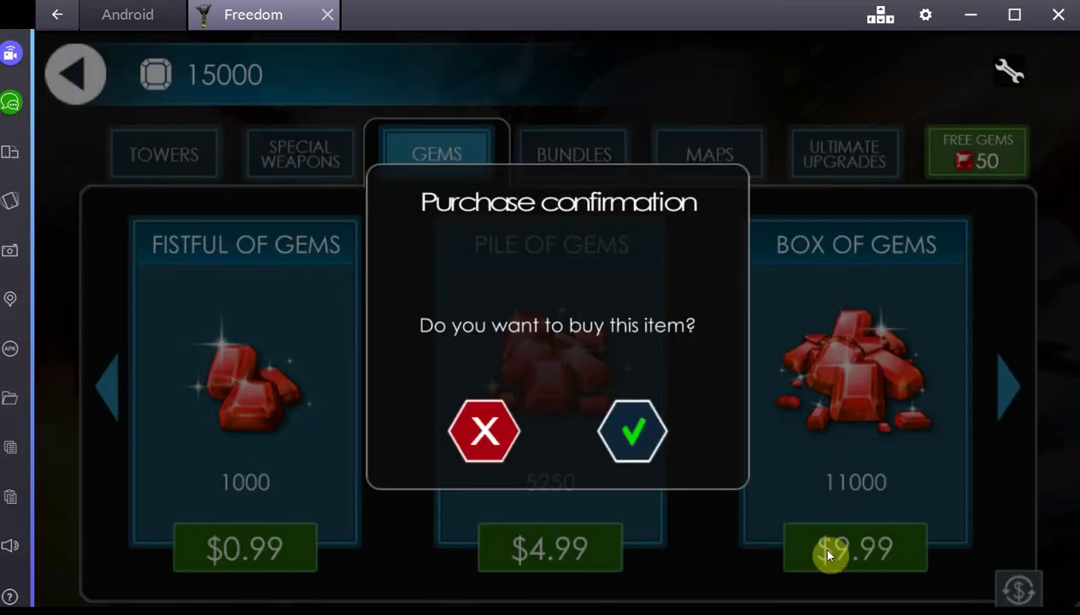
{"action": "left_click", "coordinate": [648, 439]}
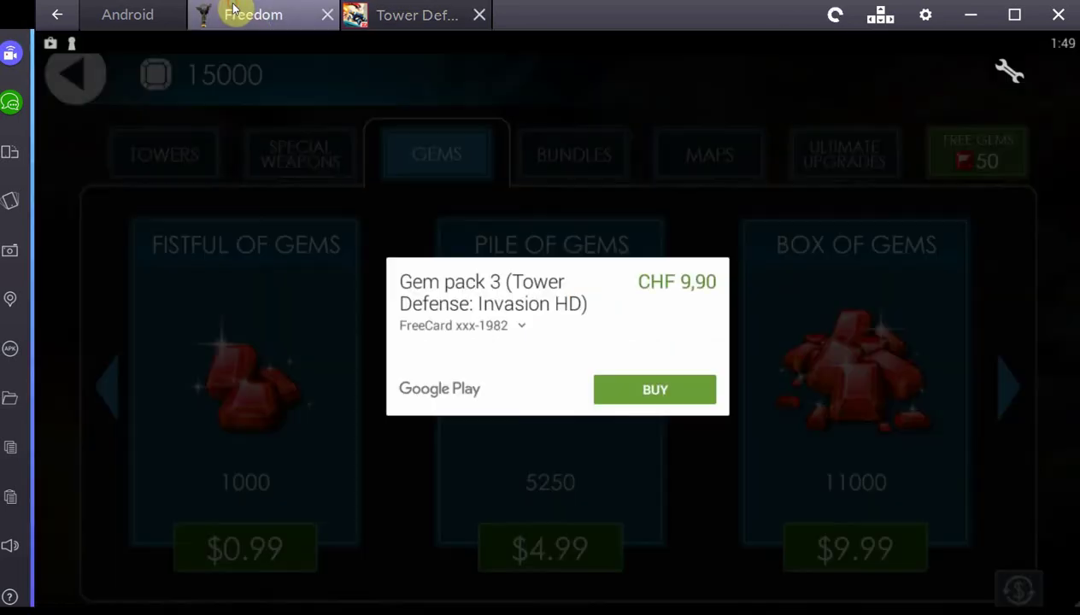
{"action": "left_click", "coordinate": [234, 15]}
{"action": "left_click", "coordinate": [406, 15]}
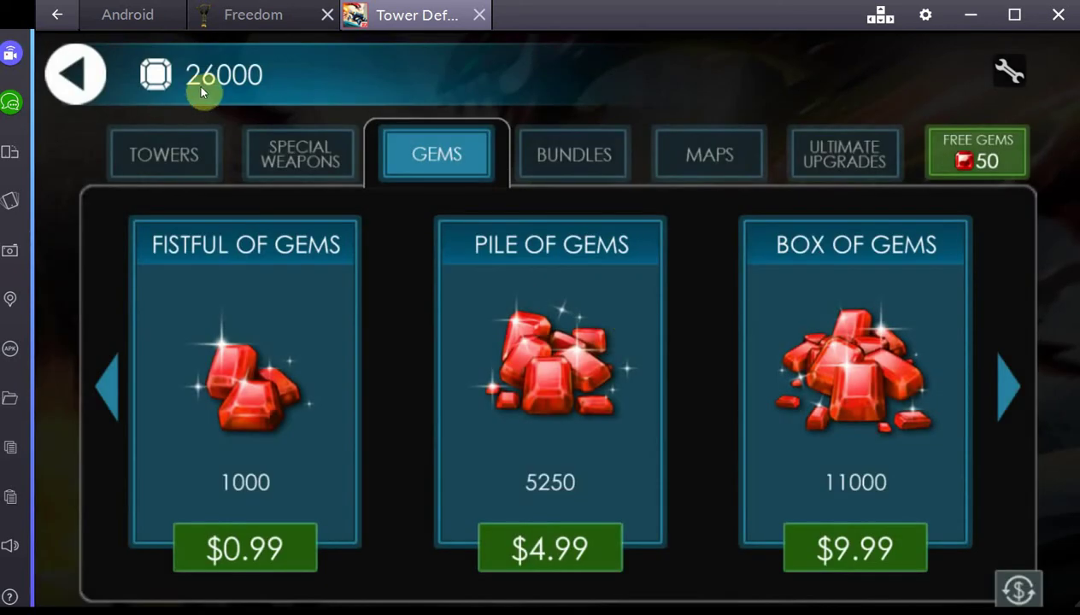
- Close Tower Defense: Invasion and Freedom, and display all installed apps with CreeHack pointed out
{"action": "left_click", "coordinate": [101, 77]}
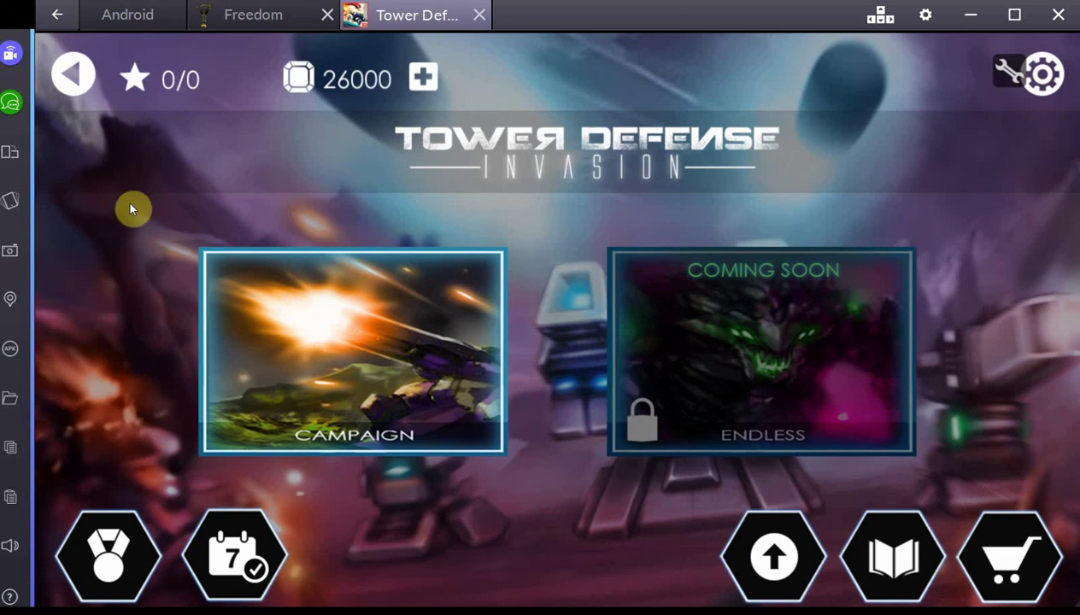
{"action": "left_click", "coordinate": [479, 16]}
{"action": "left_click", "coordinate": [330, 17]}
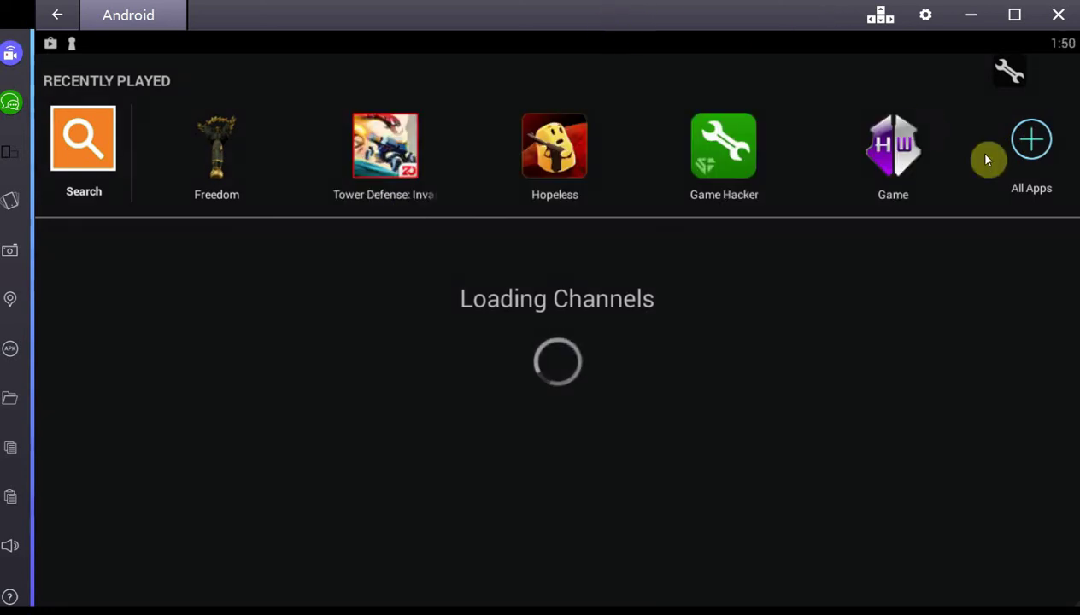
{"action": "left_click", "coordinate": [1031, 164]}
{"action": "left_click", "coordinate": [814, 182]}
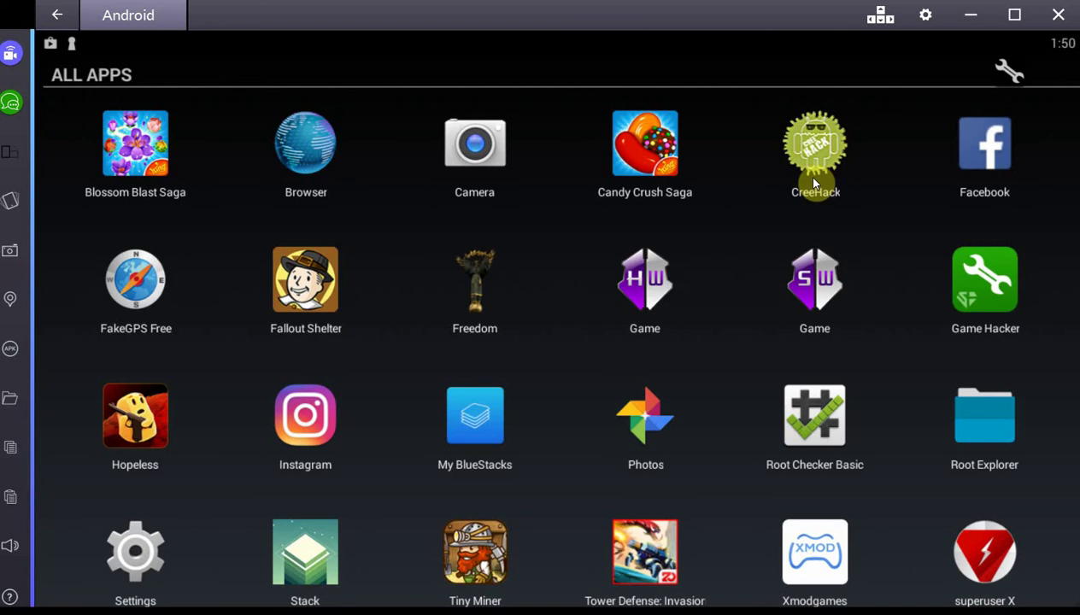
{"action": "mouse_move", "coordinate": [813, 182]}
{"action": "left_mouse_down"}
{"action": "mouse_move", "coordinate": [818, 174]}
{"action": "mouse_move", "coordinate": [824, 183]}
{"action": "left_mouse_up"}
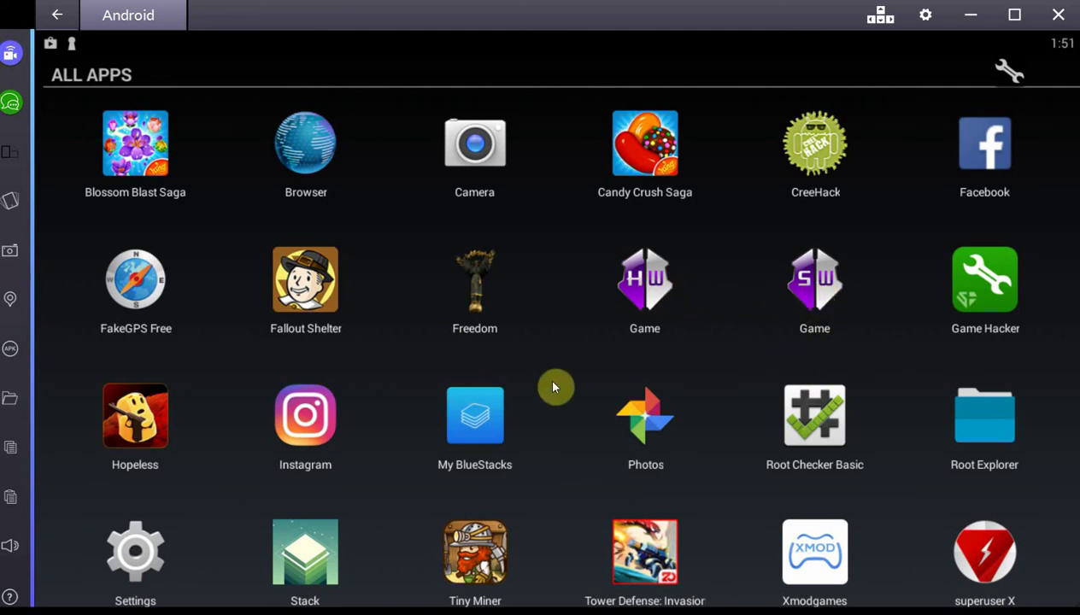
- Start Xmodgames from the installed apps and dismiss its rooting hint
{"action": "left_click_drag", "start_coordinate": [752, 512], "coordinate": [725, 425]}
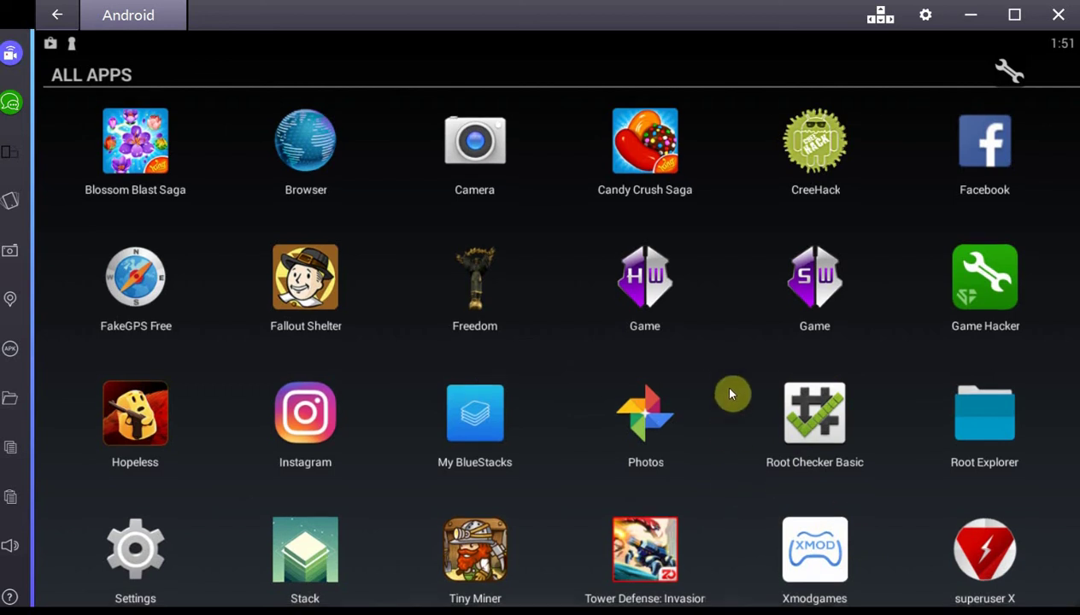
{"action": "left_click", "coordinate": [833, 555]}
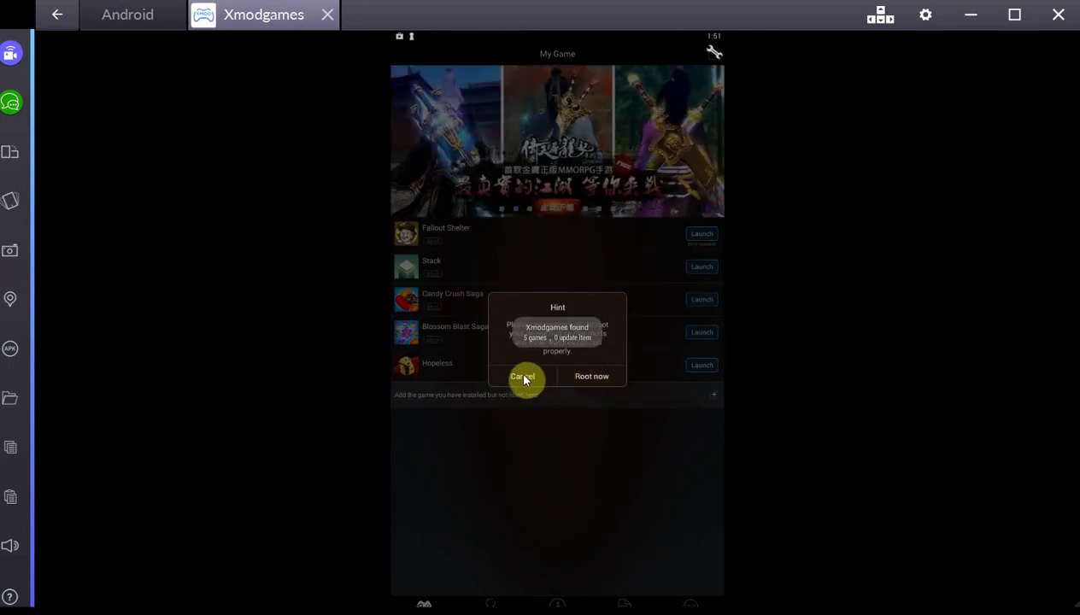
{"action": "left_click", "coordinate": [523, 376]}
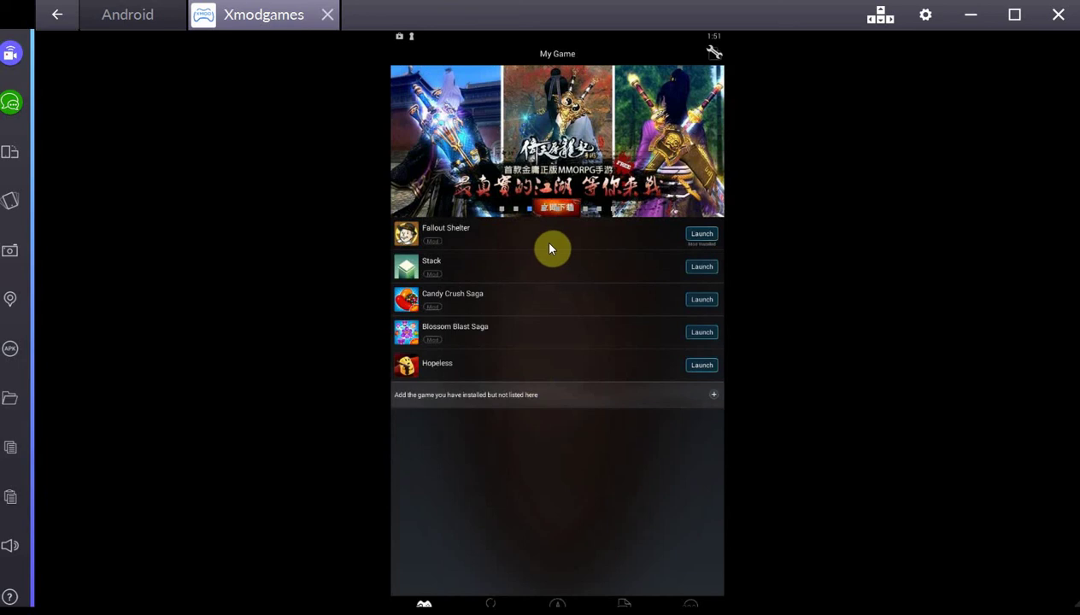
- View the mod descriptions for Fallout Shelter and Stack in Xmodgames
{"action": "left_click", "coordinate": [477, 229]}
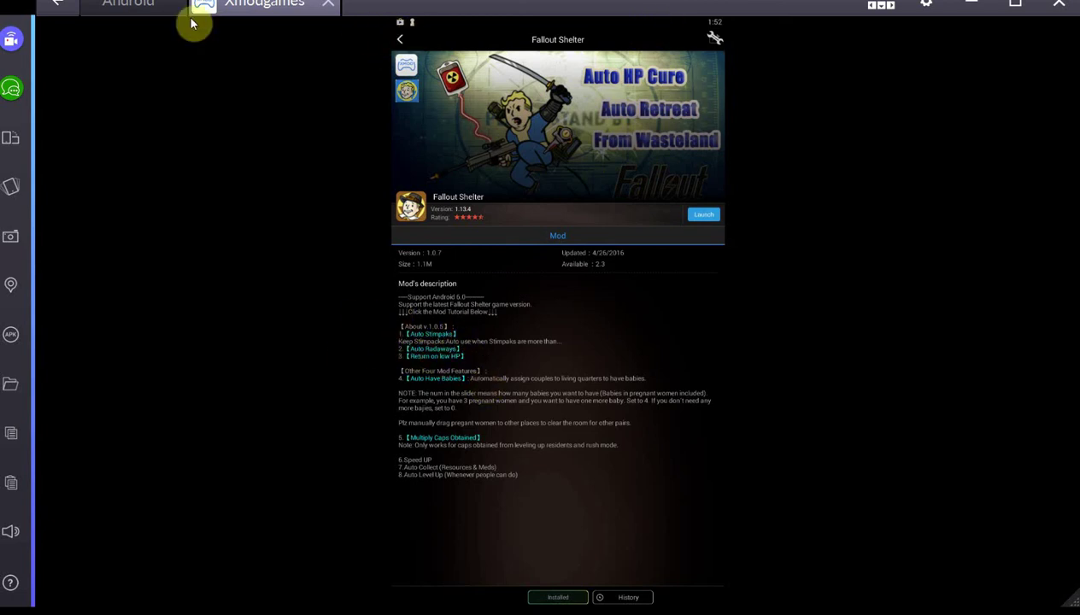
{"action": "left_click", "coordinate": [50, 11]}
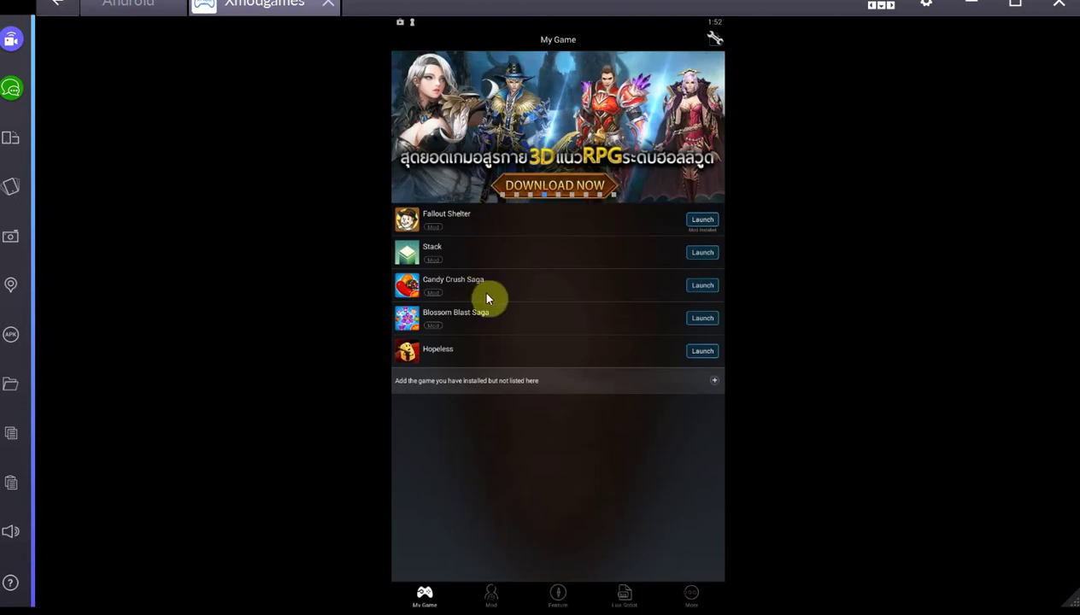
{"action": "left_click", "coordinate": [573, 258]}
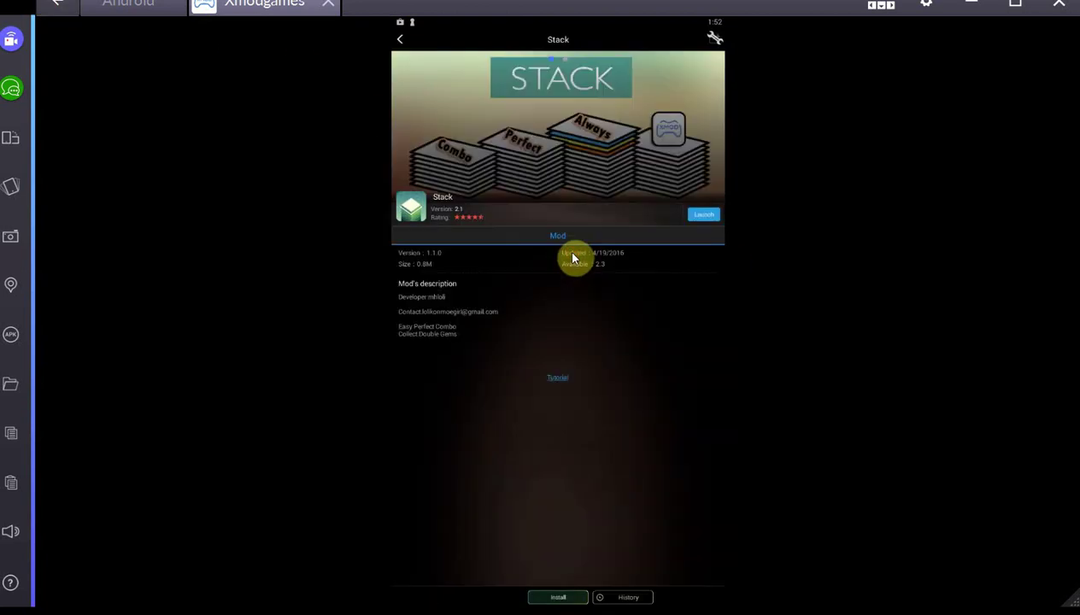
{"action": "left_click", "coordinate": [62, 14]}
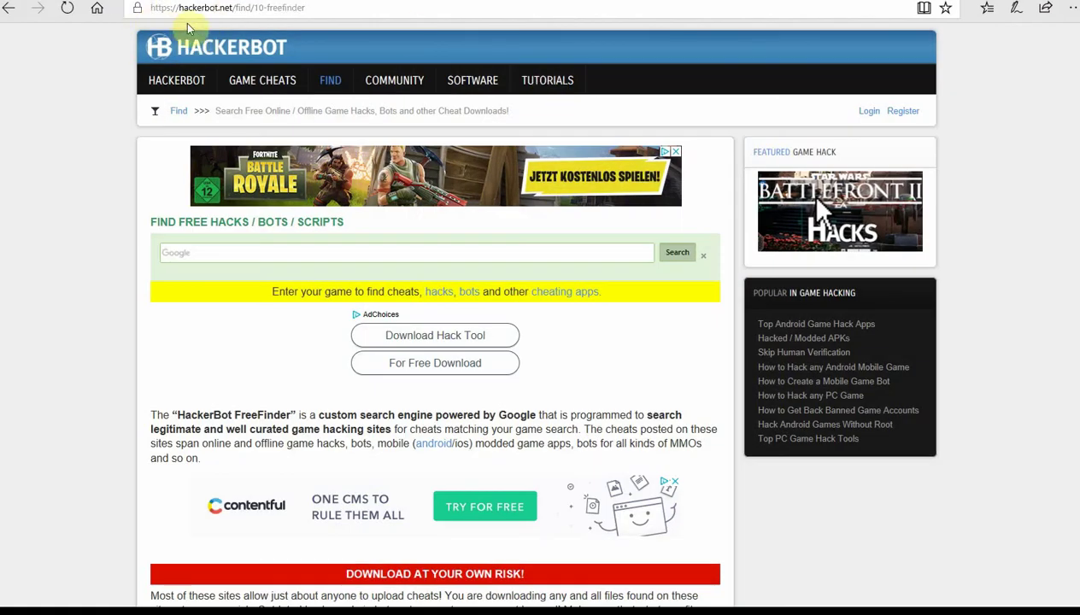
- Switch to the browser, return to CheatWare's GameGuardian page and open the CheatWare home page
{"action": "key", "text": "alt+Left"}
{"action": "key", "text": "alt+Left"}
{"action": "key", "text": "alt+Left"}
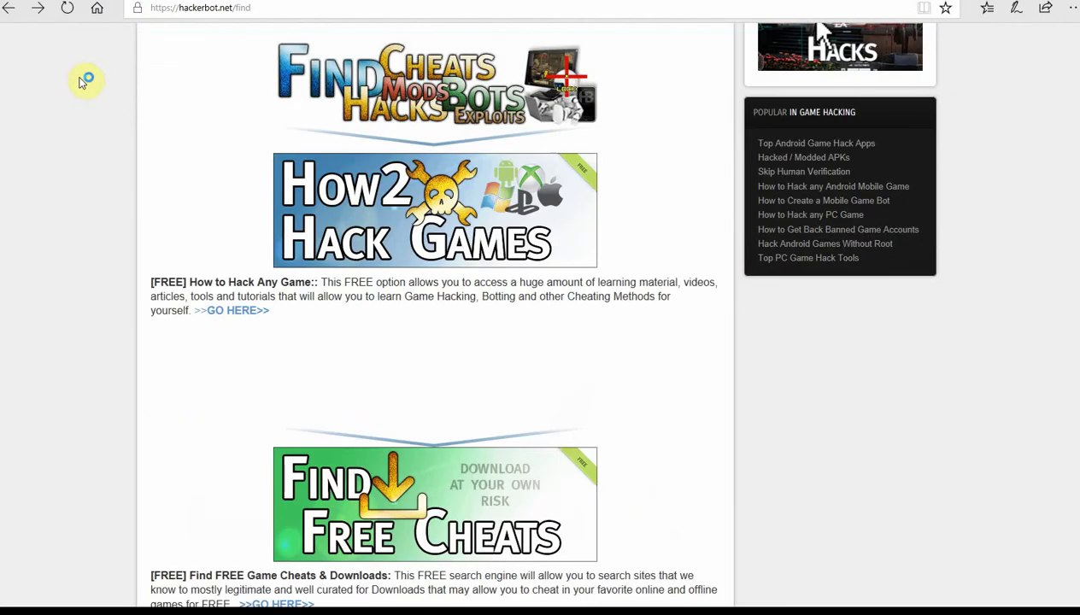
{"action": "key", "text": "alt+Left"}
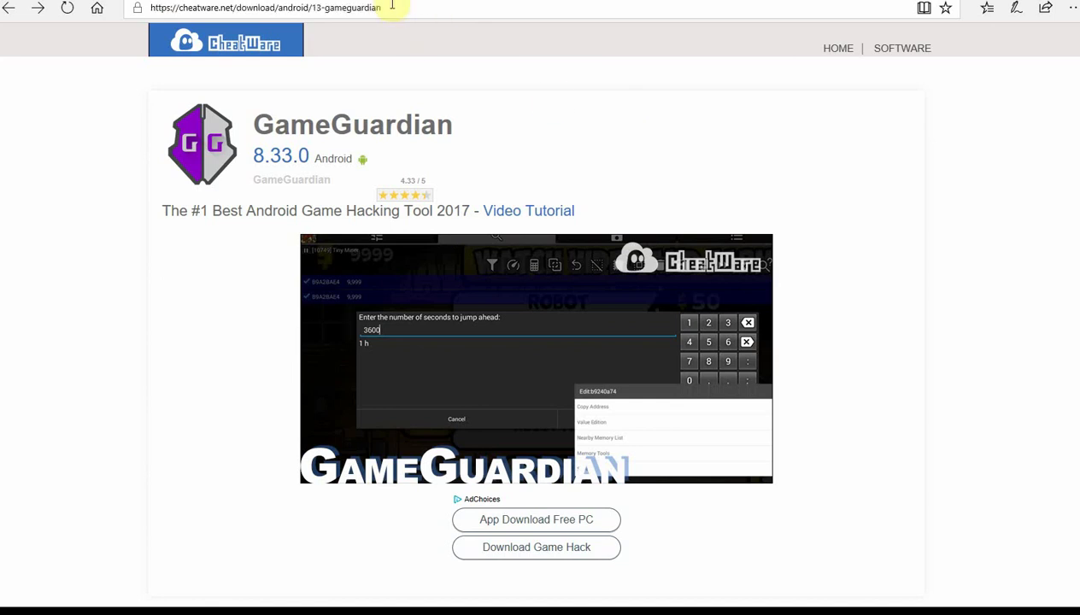
{"action": "left_click", "coordinate": [212, 51]}
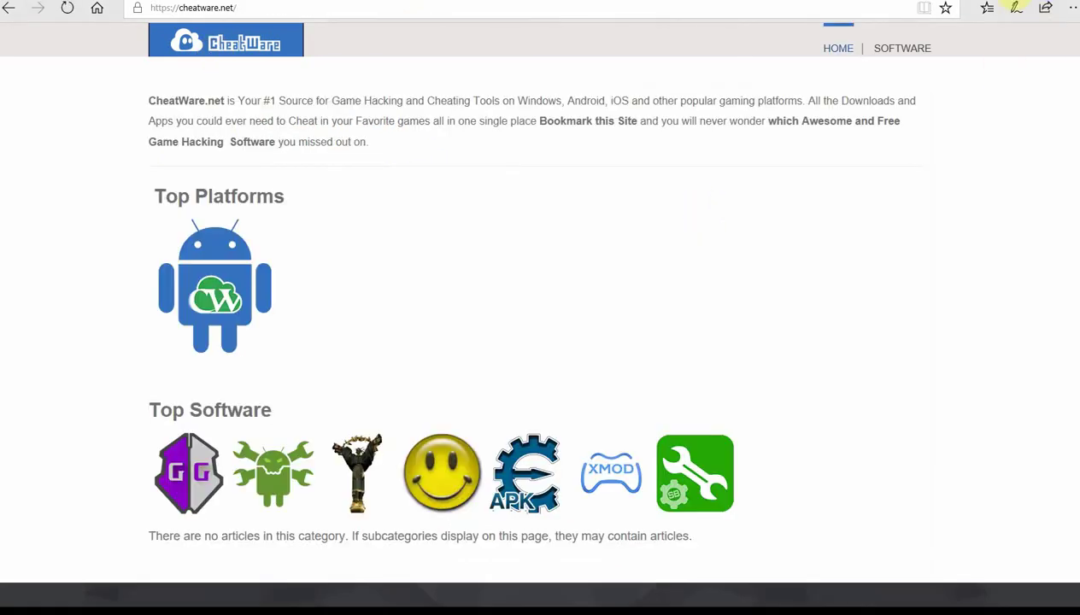
- Search the web for "hackerbot" and open the HackerBot home page from the results
{"action": "left_click", "coordinate": [252, 11]}
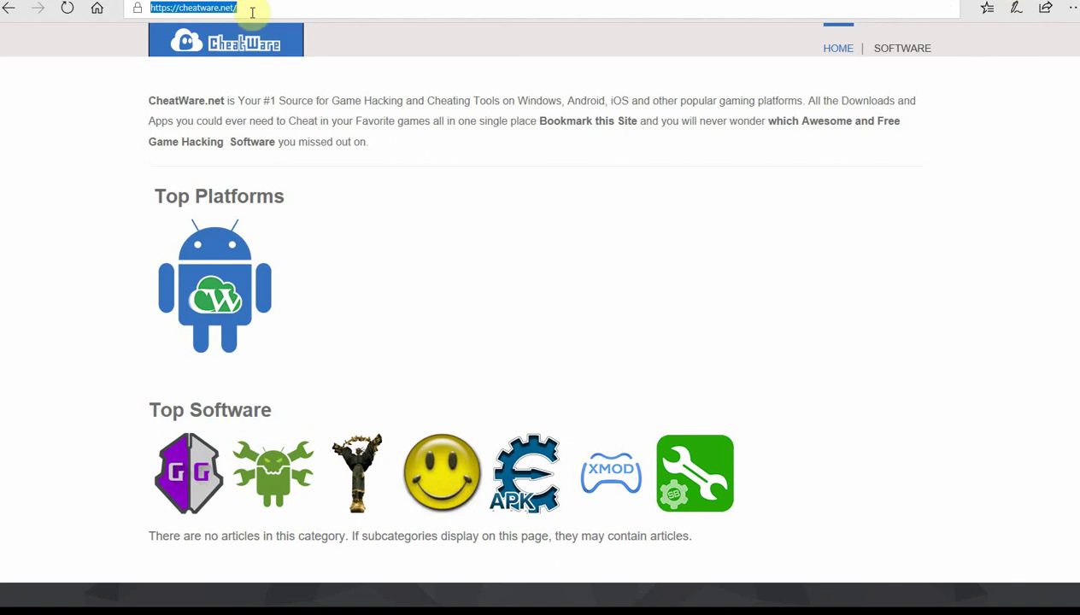
{"action": "type", "text": "hackern"}
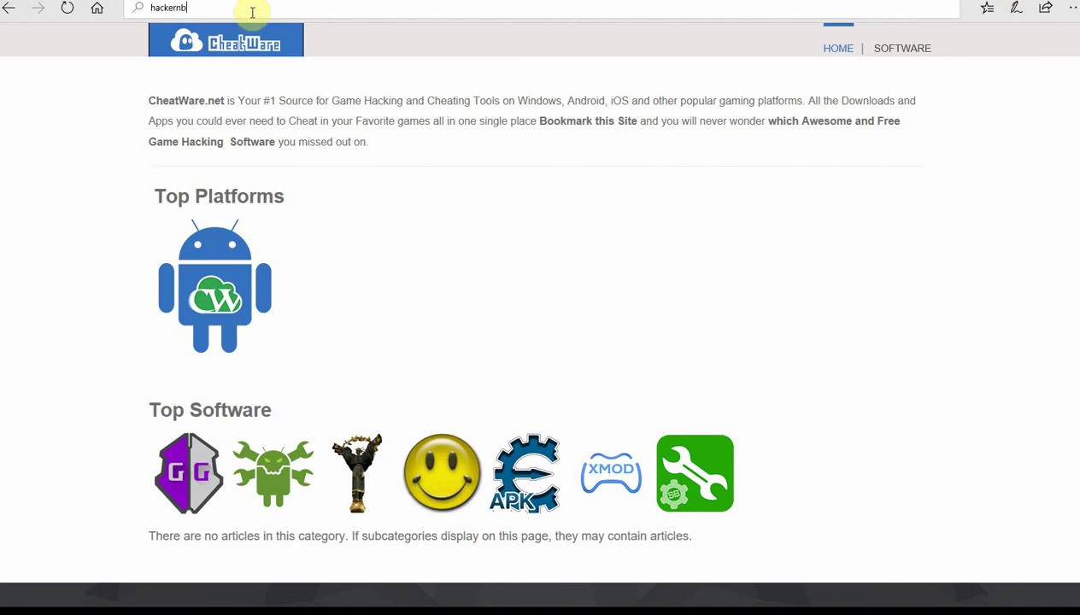
{"action": "key", "text": "BackSpace"}
{"action": "type", "text": "bot"}
{"action": "key", "text": "Return"}
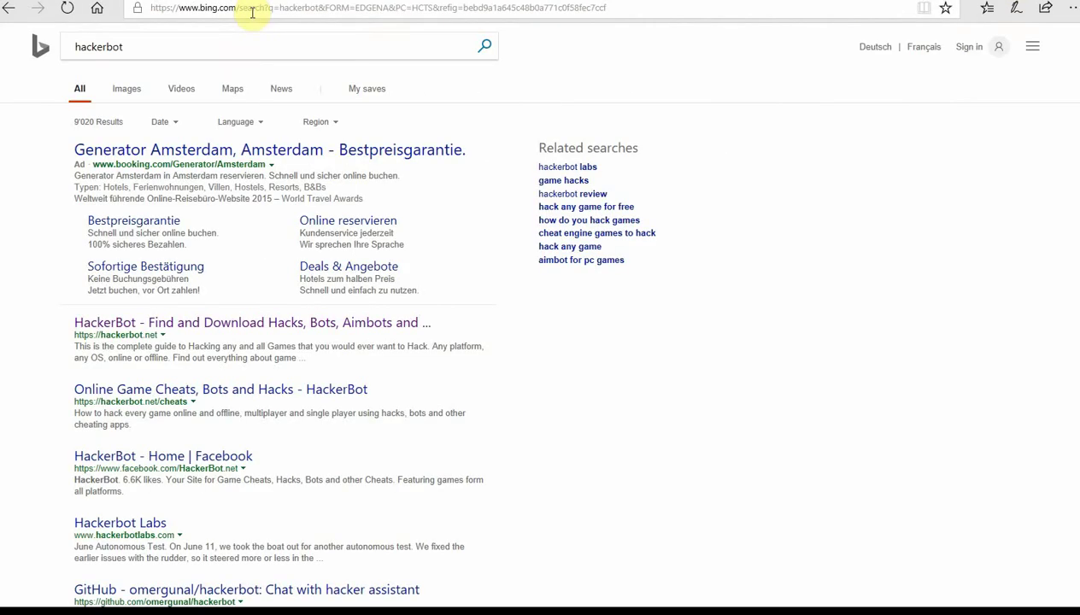
{"action": "left_click", "coordinate": [193, 322]}
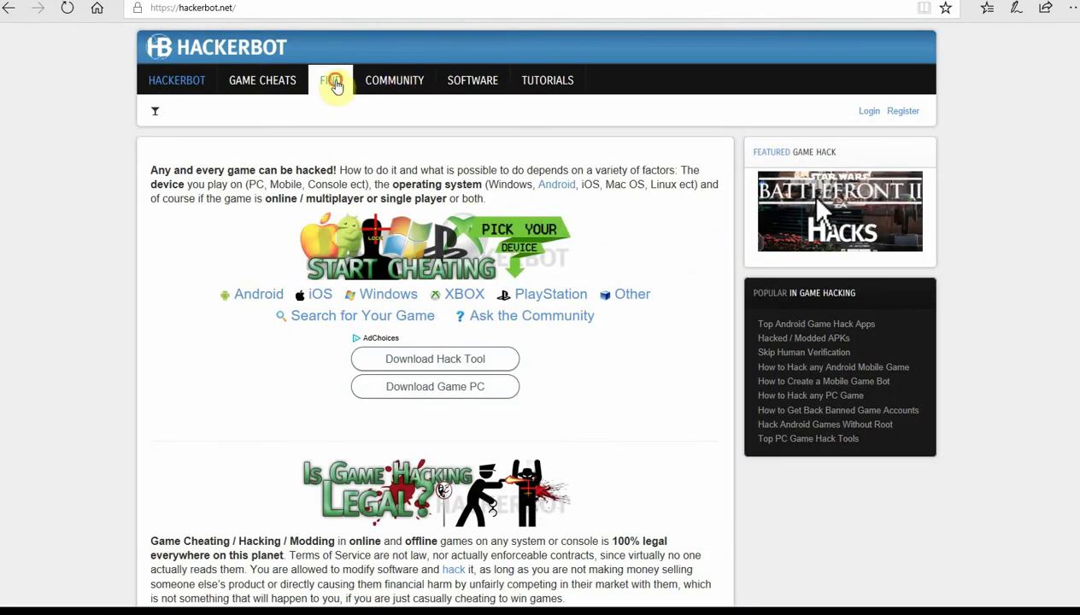
- Go to HackerBot's Find section and open the Find Free Cheats search page
{"action": "left_click", "coordinate": [333, 82]}
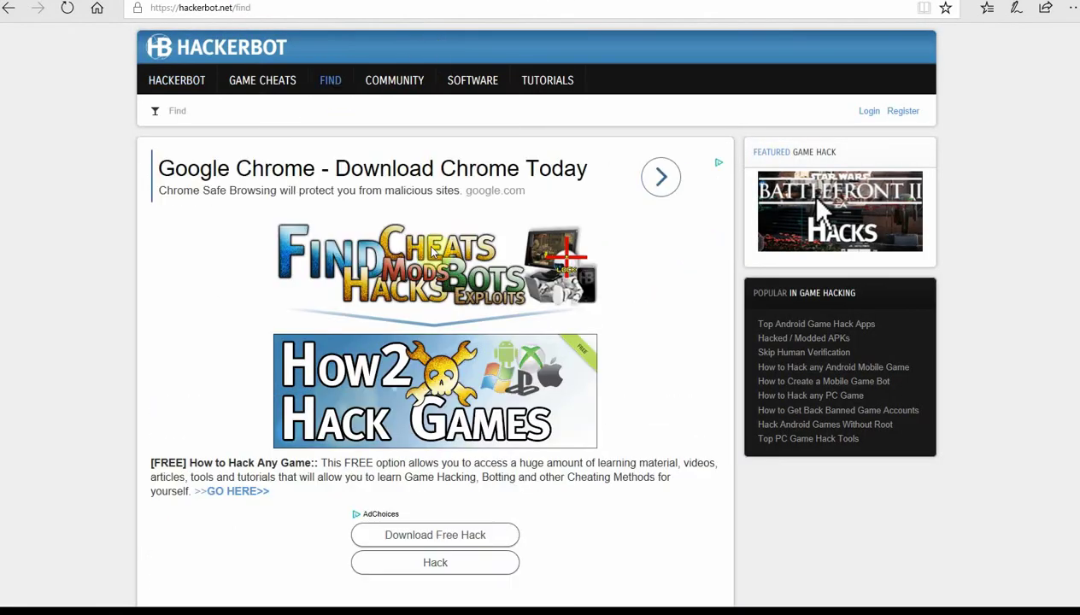
{"action": "scroll", "coordinate": [427, 340], "scroll_direction": "down", "scroll_amount": 4}
{"action": "left_click", "coordinate": [410, 338]}
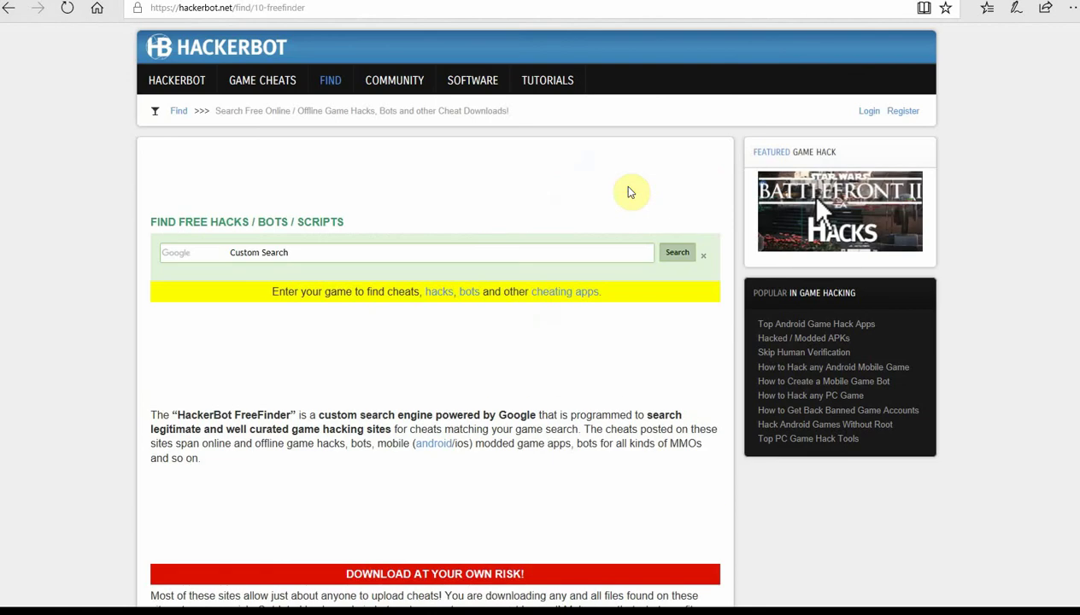